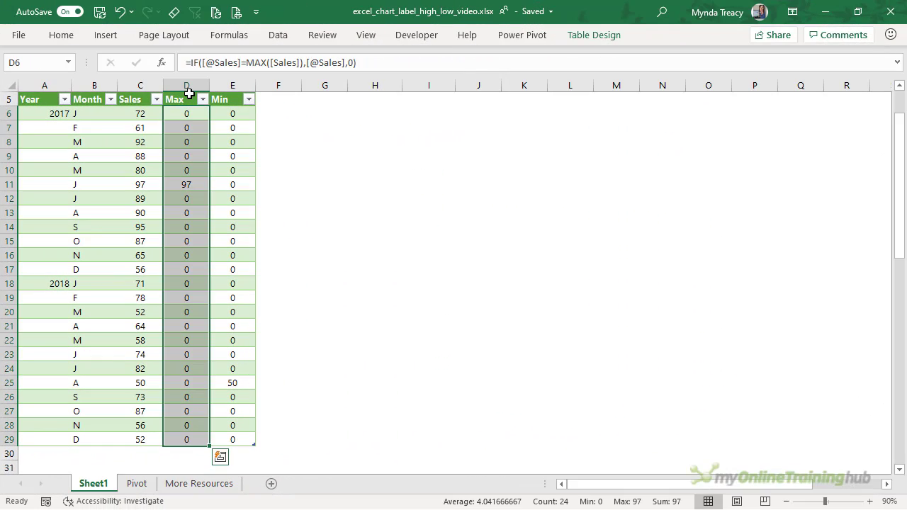
Step: Review the MIN and MAX formulas and the values in the Min and Max columns
{"action": "left_click", "coordinate": [219, 93]}
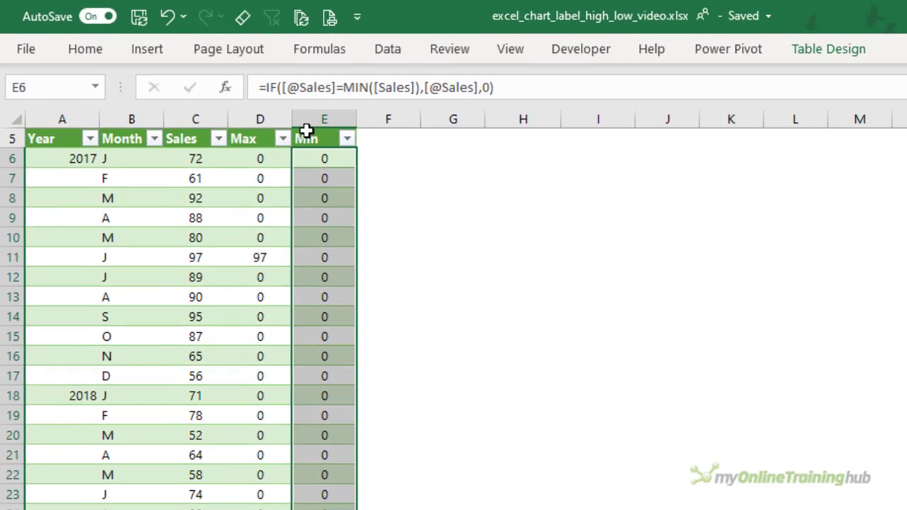
{"action": "left_click", "coordinate": [187, 113]}
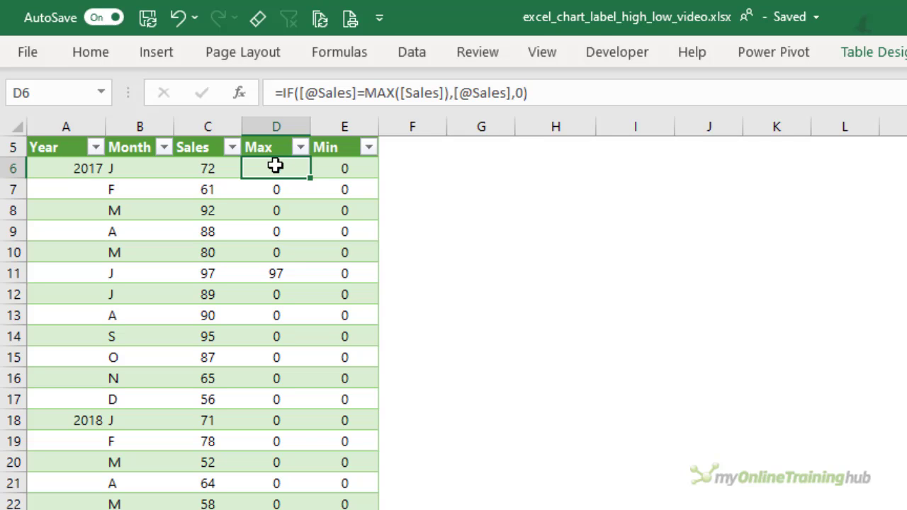
{"action": "left_click", "coordinate": [336, 139]}
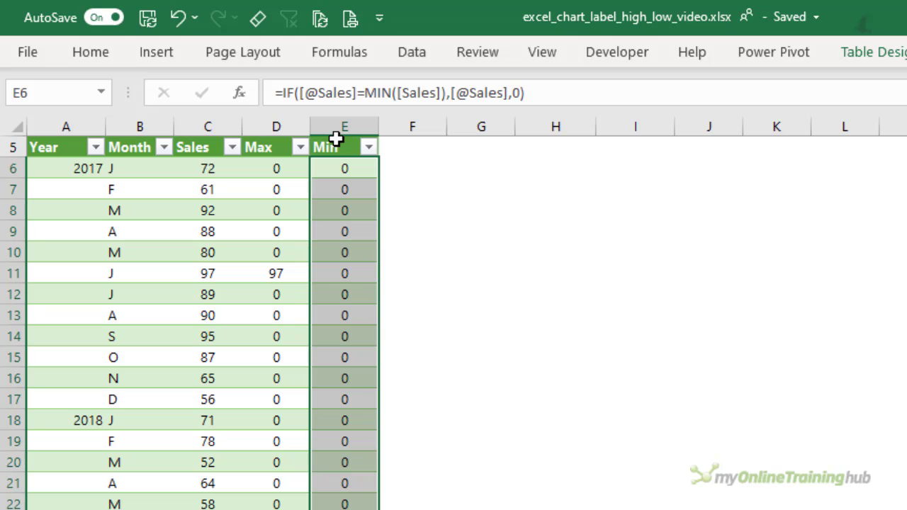
Step: Insert a clustered column chart of the whole table and enlarge it beside the data
{"action": "left_click", "coordinate": [22, 130]}
{"action": "left_click", "coordinate": [22, 130]}
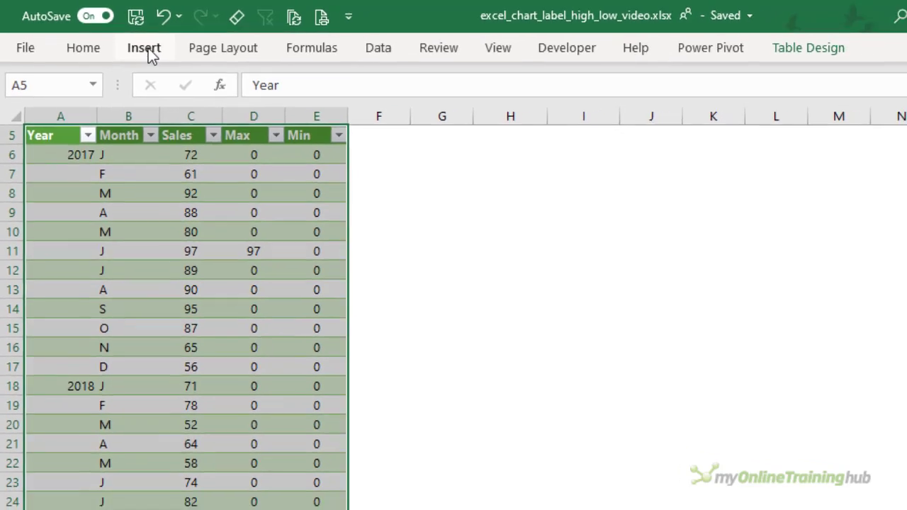
{"action": "left_click", "coordinate": [154, 52]}
{"action": "left_click", "coordinate": [397, 62]}
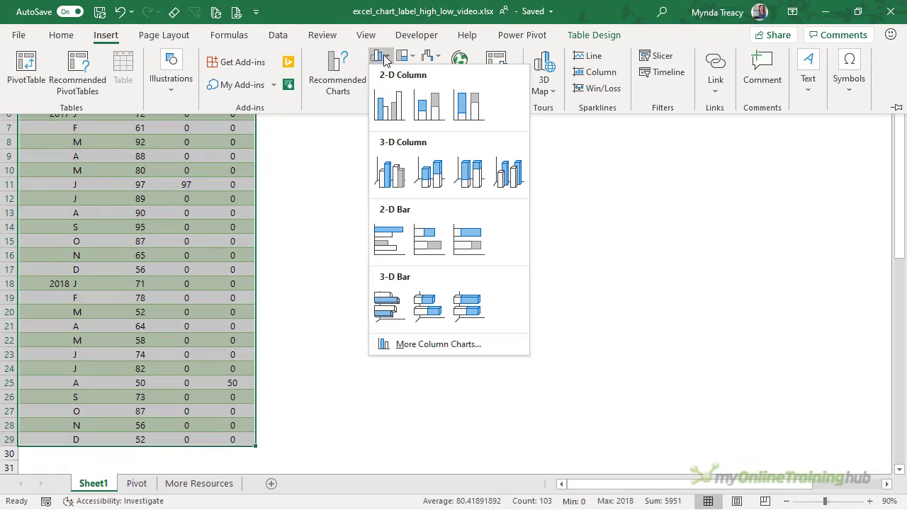
{"action": "left_click", "coordinate": [401, 113]}
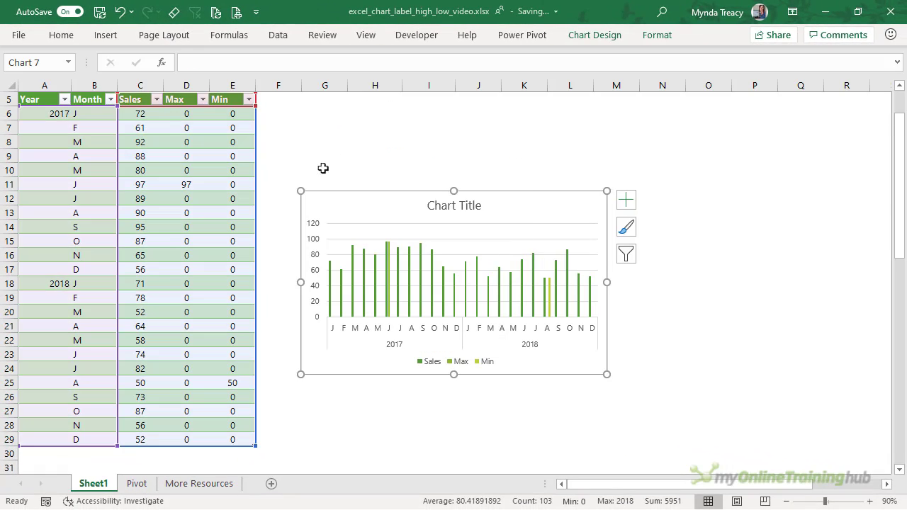
{"action": "left_click_drag", "start_coordinate": [301, 190], "coordinate": [266, 122]}
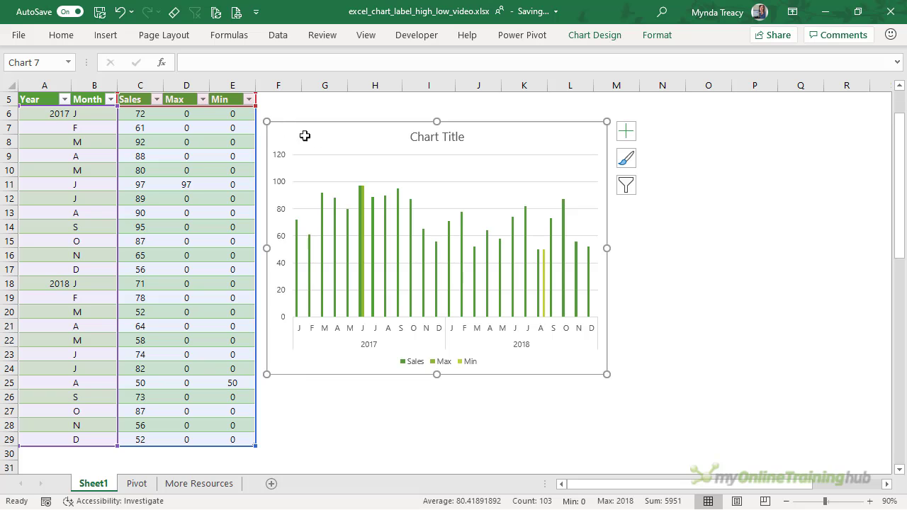
{"action": "left_click_drag", "start_coordinate": [607, 248], "coordinate": [653, 245]}
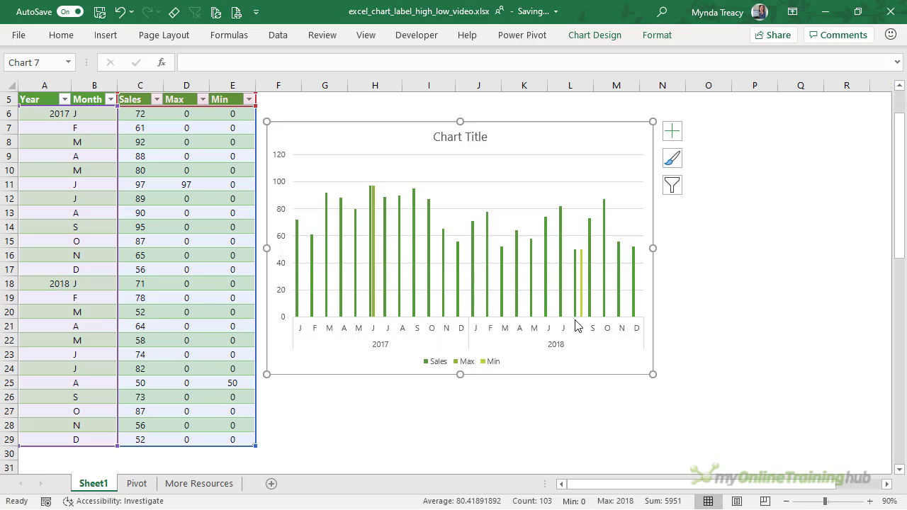
Step: Give the Sales series 100% series overlap and 50% gap width
{"action": "key", "text": "Escape"}
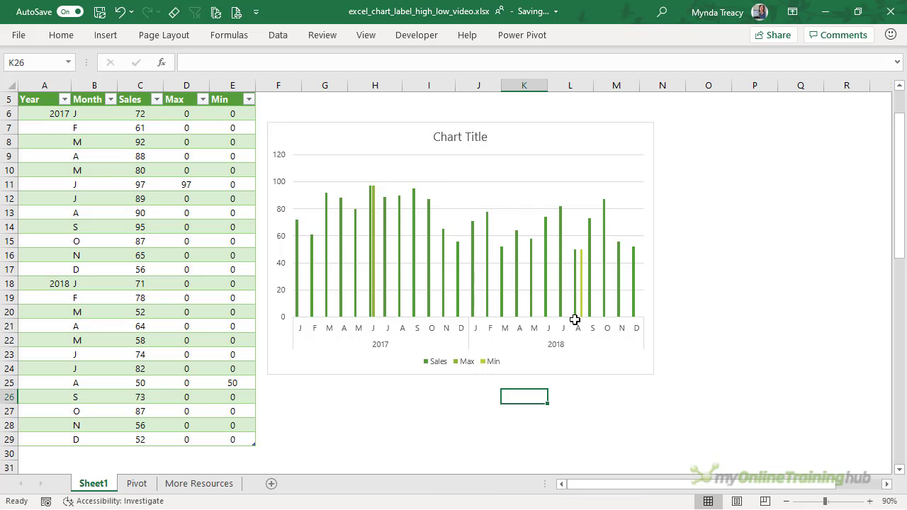
{"action": "left_click", "coordinate": [474, 318]}
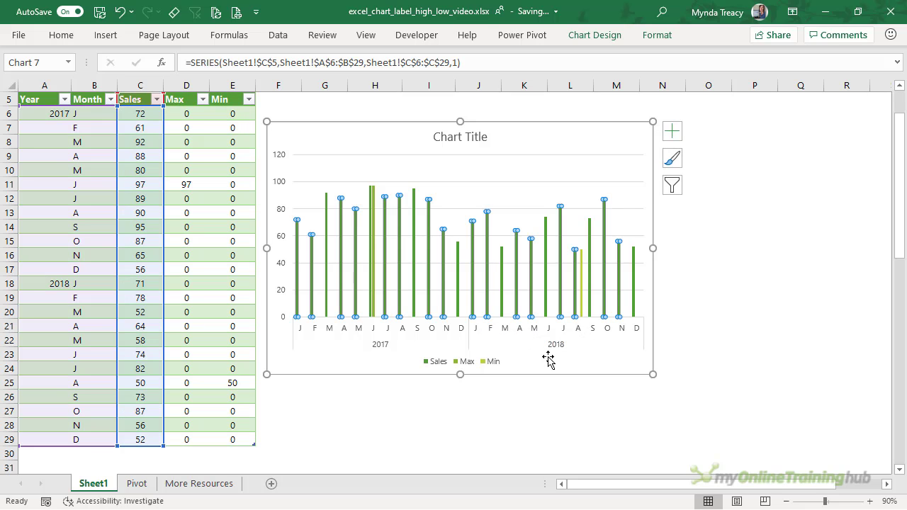
{"action": "key", "text": "ctrl+1"}
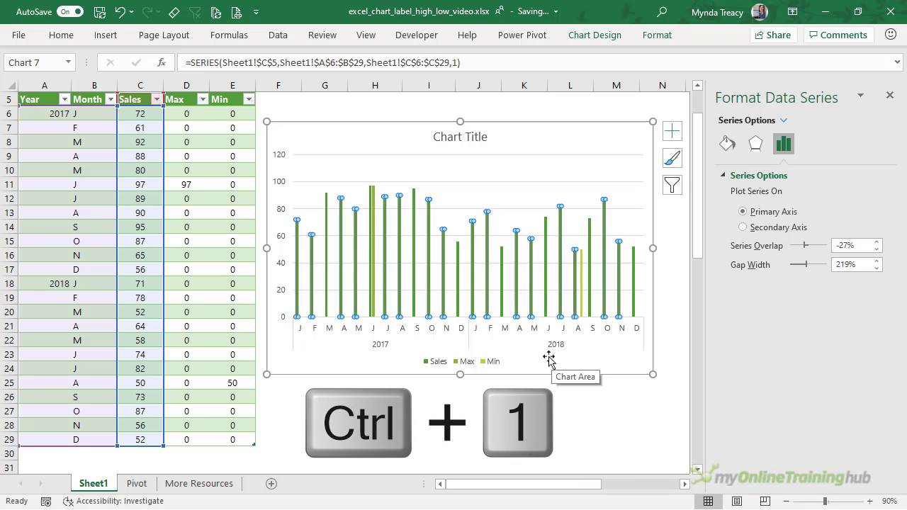
{"action": "double_click", "coordinate": [847, 246]}
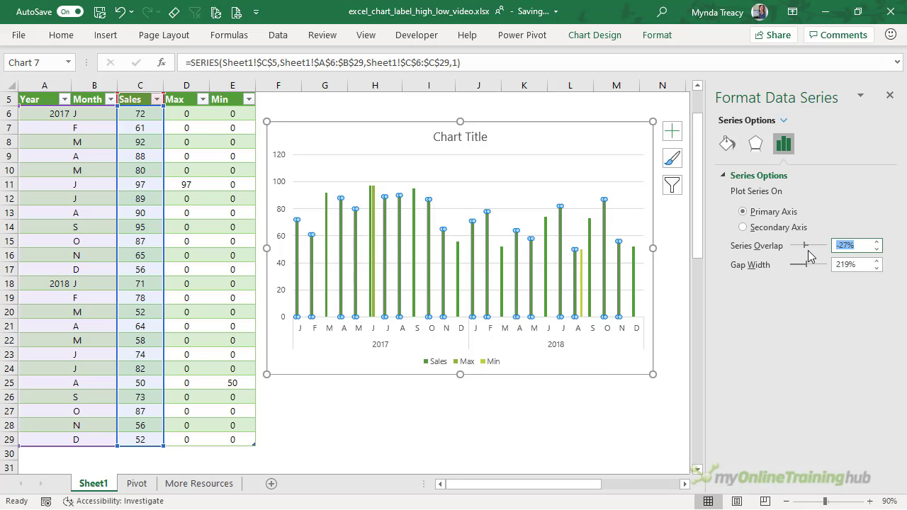
{"action": "type", "text": "100"}
{"action": "key", "text": "Tab"}
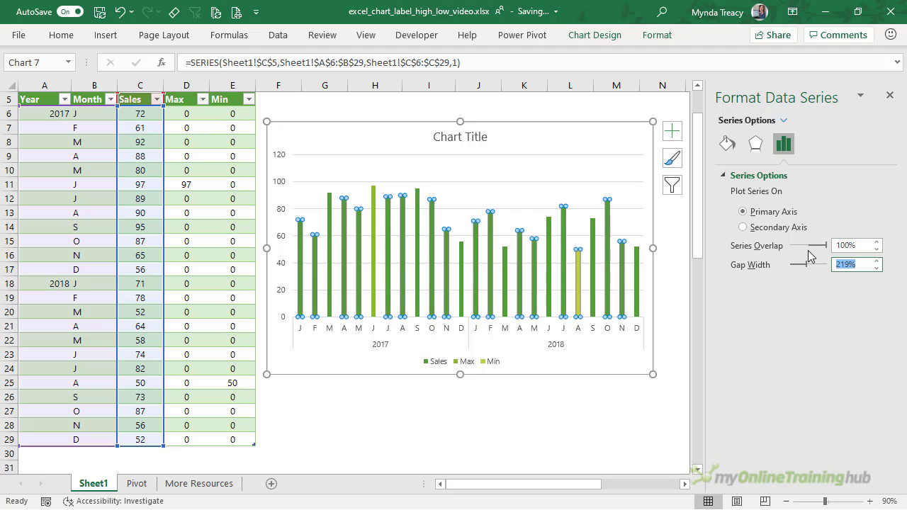
{"action": "type", "text": "50"}
{"action": "key", "text": "Tab"}
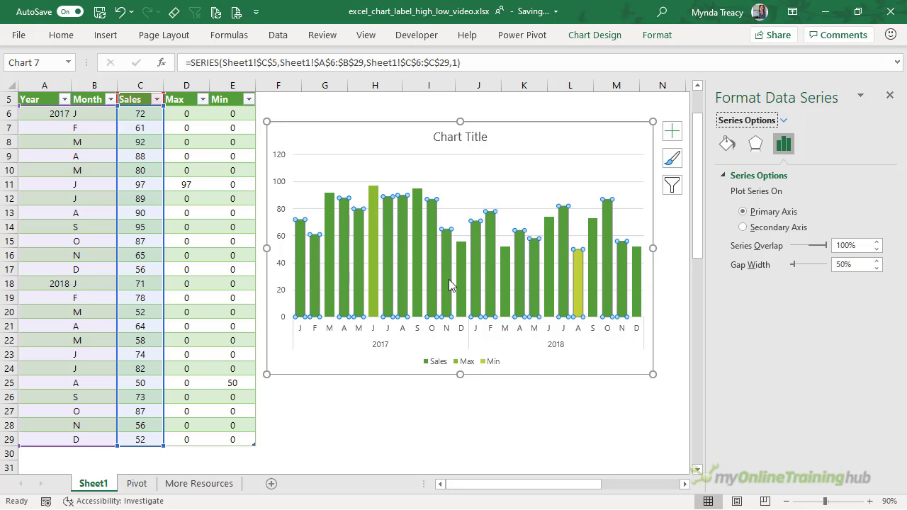
Step: Fill the Sales series columns with a solid grey colour
{"action": "left_click", "coordinate": [727, 144]}
{"action": "left_click", "coordinate": [871, 318]}
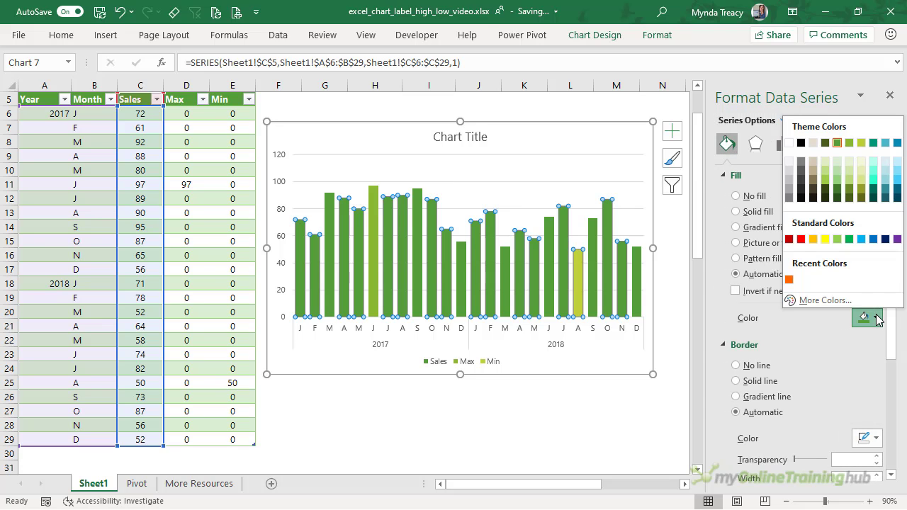
{"action": "left_click", "coordinate": [790, 198]}
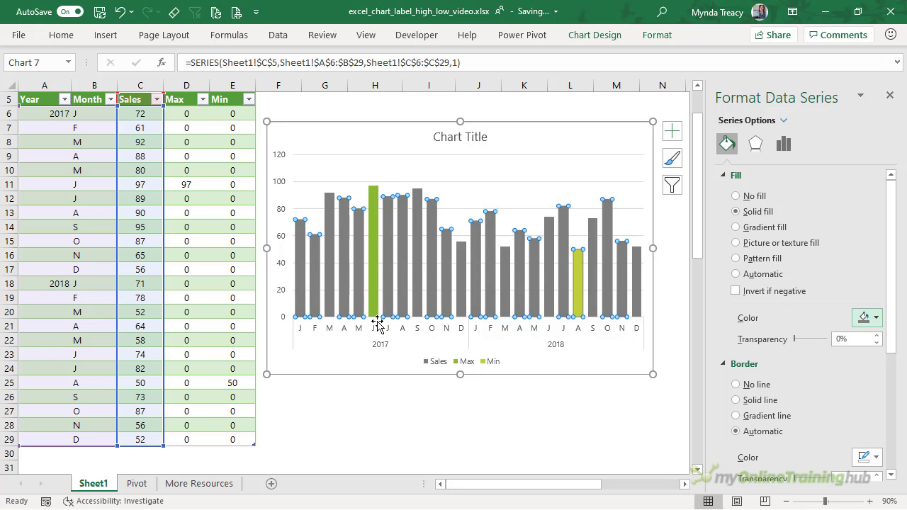
{"action": "mouse_move", "coordinate": [381, 253]}
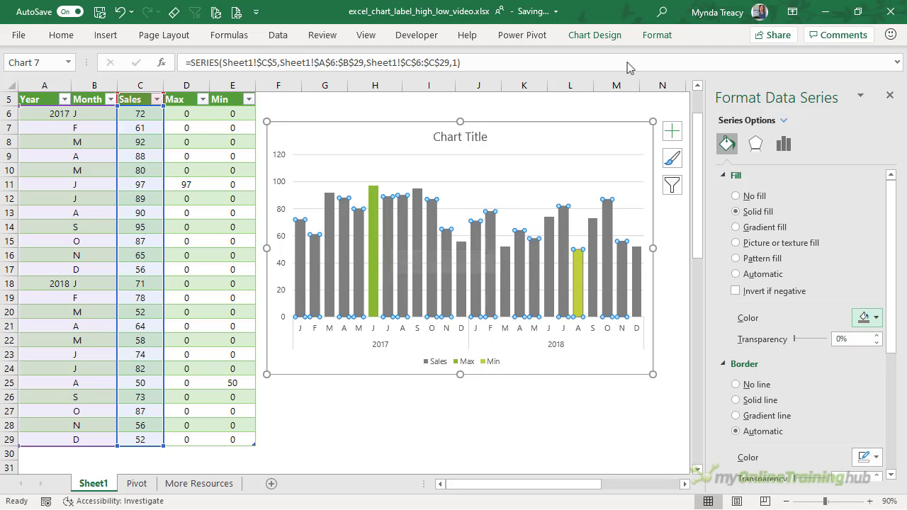
Step: Fill the Max series column with blue
{"action": "left_click", "coordinate": [658, 39]}
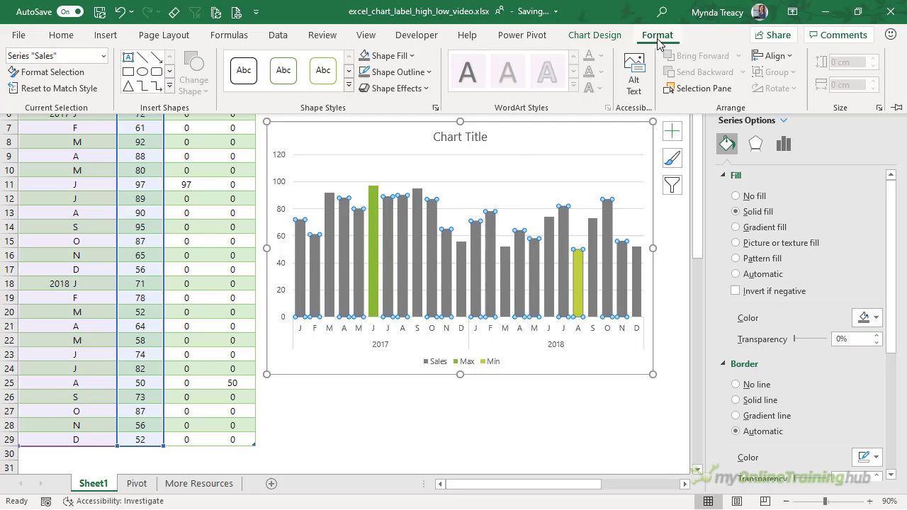
{"action": "left_click", "coordinate": [104, 56]}
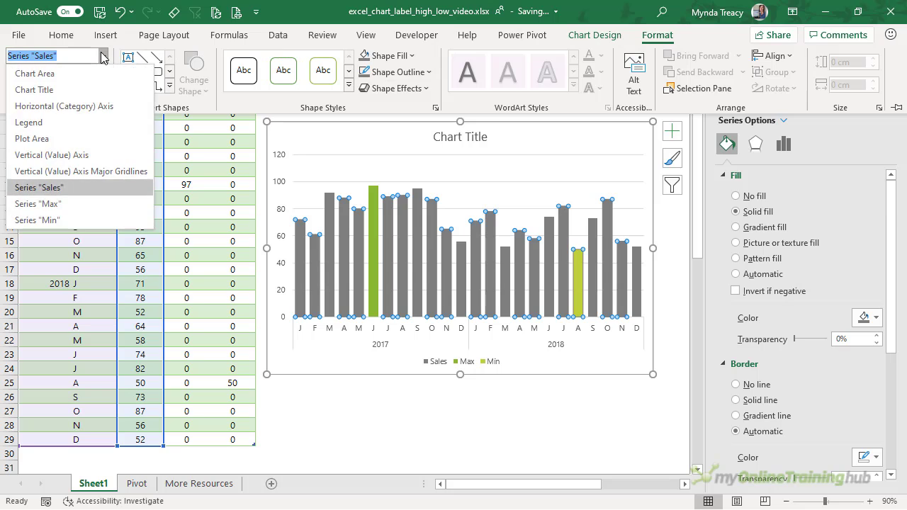
{"action": "left_click", "coordinate": [56, 204]}
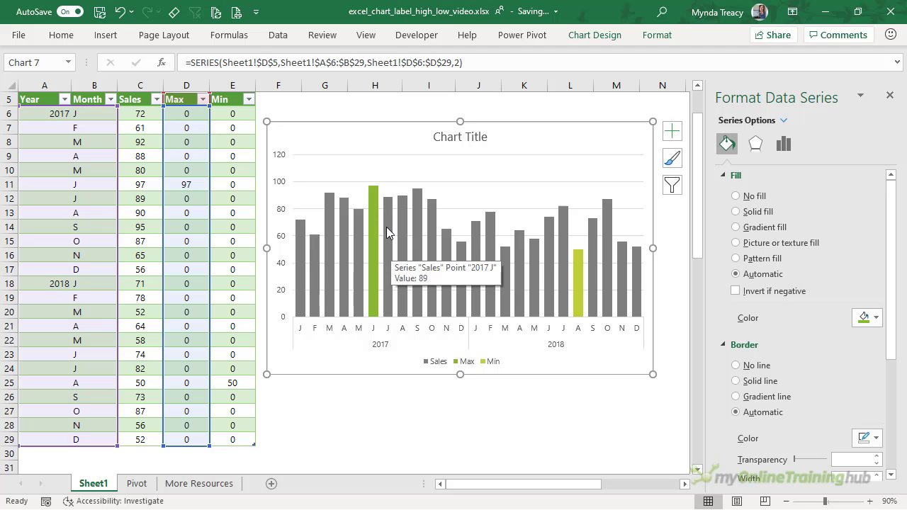
{"action": "left_click", "coordinate": [876, 318]}
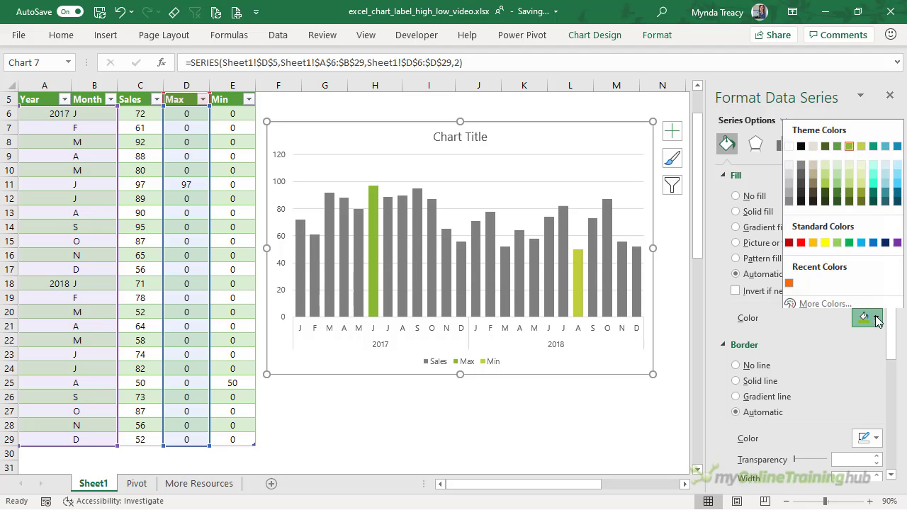
{"action": "left_click", "coordinate": [897, 143]}
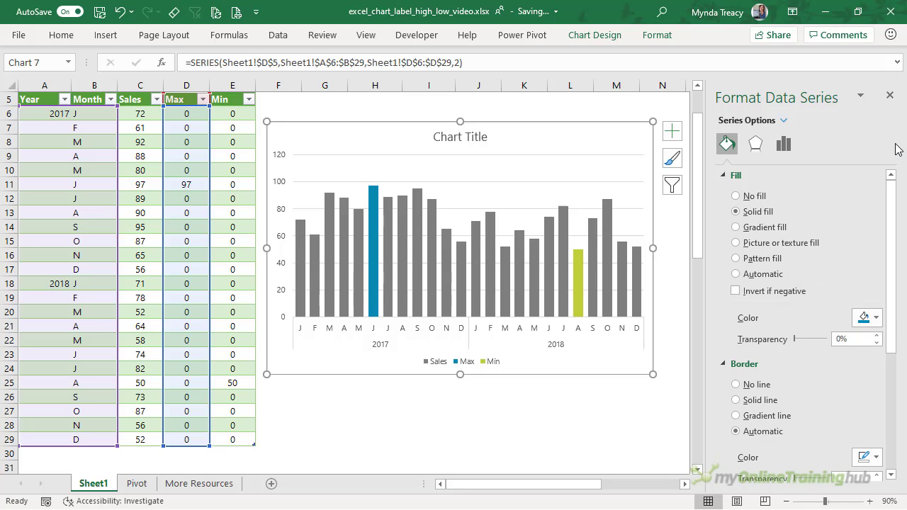
Step: Fill the Min series column with orange
{"action": "left_click", "coordinate": [657, 35]}
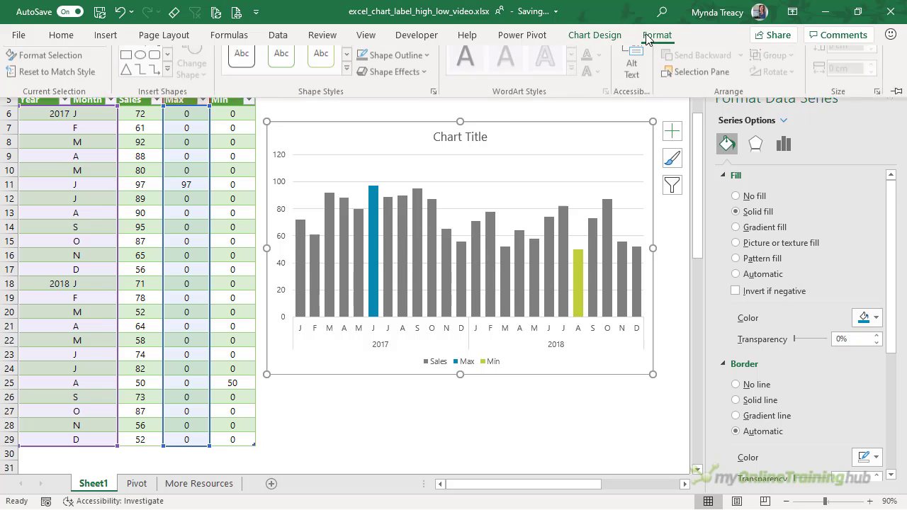
{"action": "left_click", "coordinate": [104, 62]}
{"action": "left_click", "coordinate": [39, 219]}
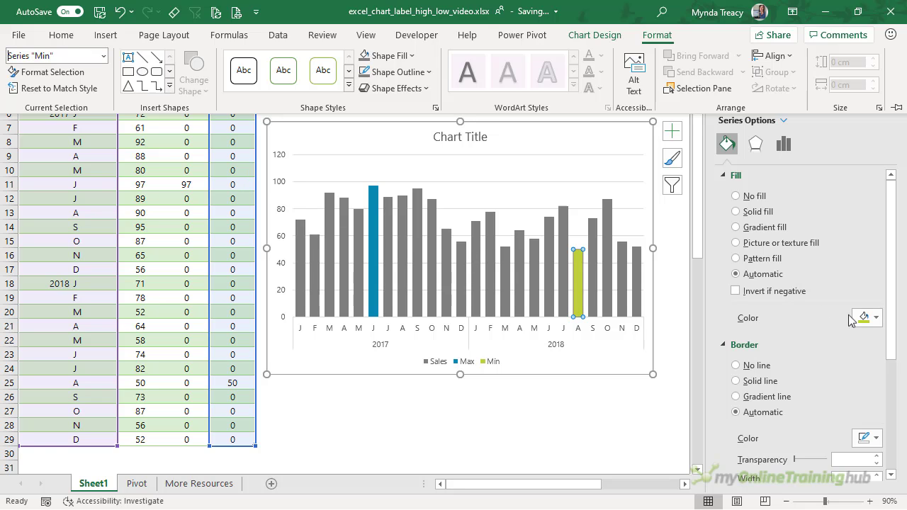
{"action": "left_click", "coordinate": [870, 318]}
{"action": "left_click", "coordinate": [788, 279]}
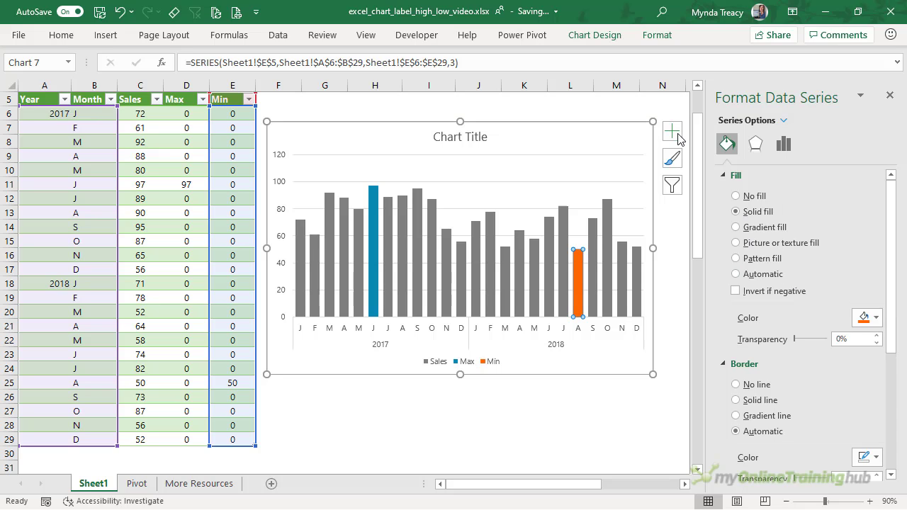
Step: Add Outside End data labels to the Min and Max series, showing 50 and 97
{"action": "left_click", "coordinate": [675, 134]}
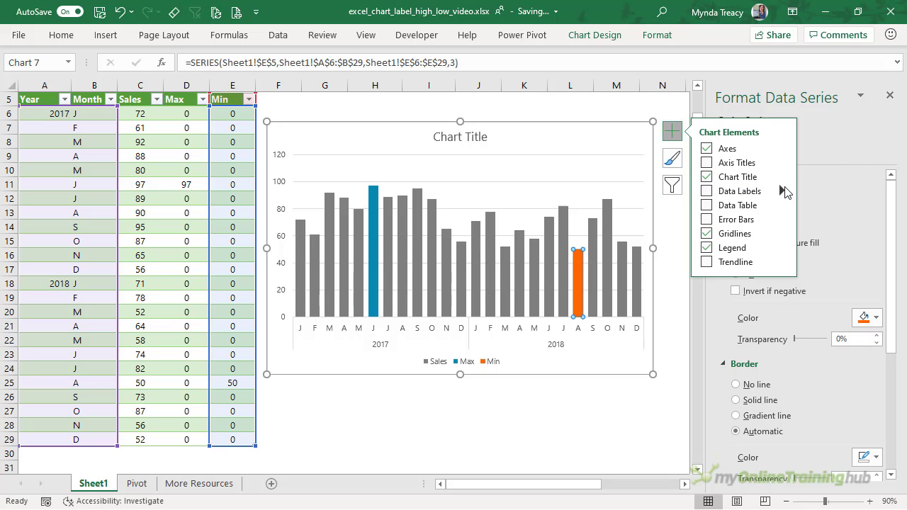
{"action": "mouse_move", "coordinate": [785, 192]}
{"action": "left_click", "coordinate": [844, 246]}
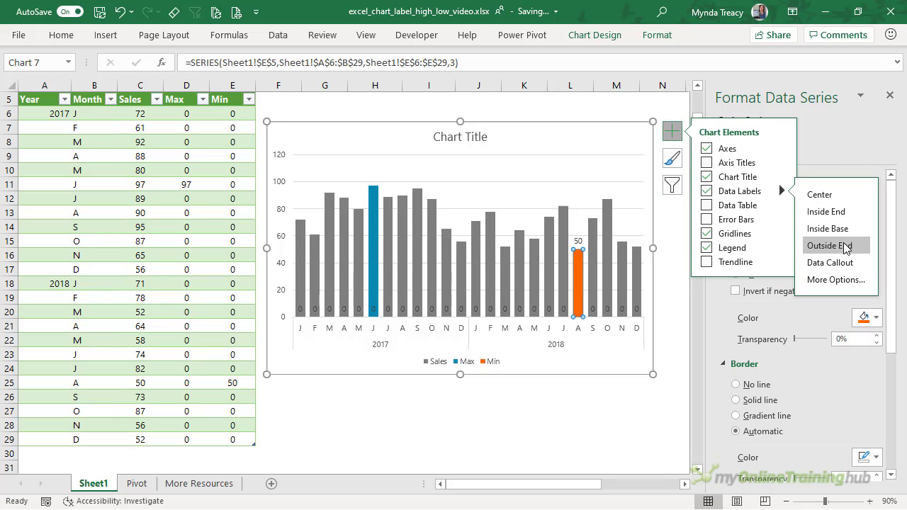
{"action": "left_click", "coordinate": [657, 35]}
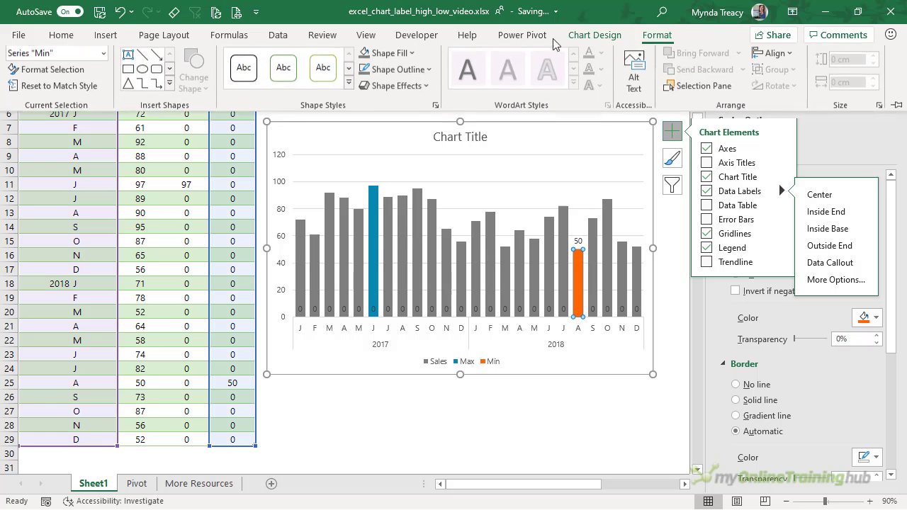
{"action": "left_click", "coordinate": [105, 61]}
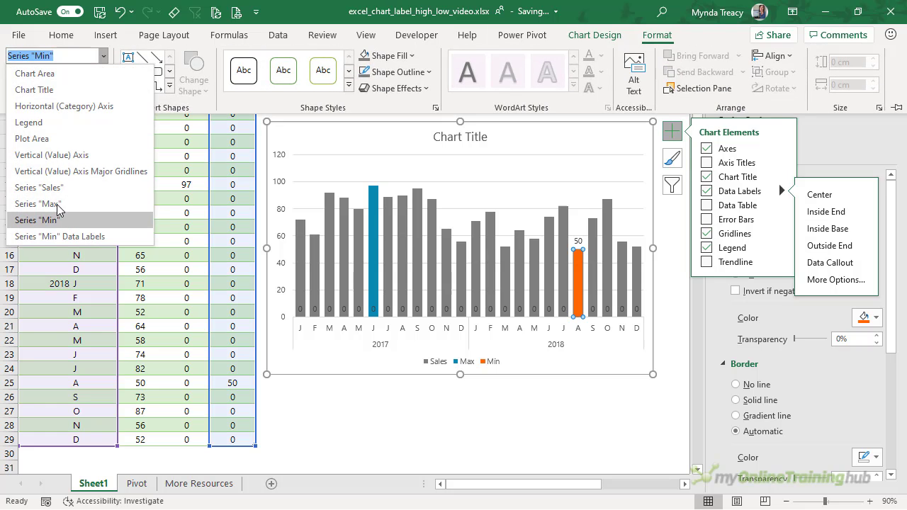
{"action": "left_click", "coordinate": [58, 204]}
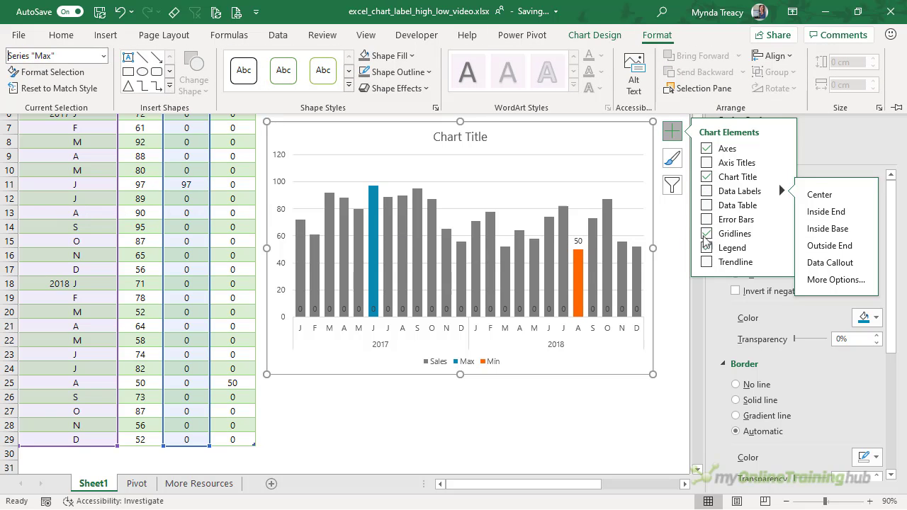
{"action": "left_click", "coordinate": [846, 246]}
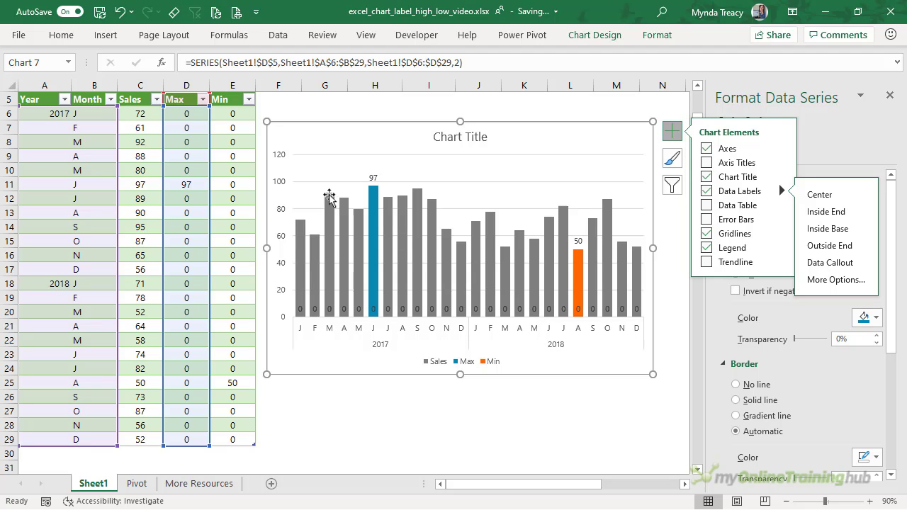
Step: Apply the custom number format 0;-0; to D6:E29 so zeros are hidden
{"action": "left_click", "coordinate": [193, 120]}
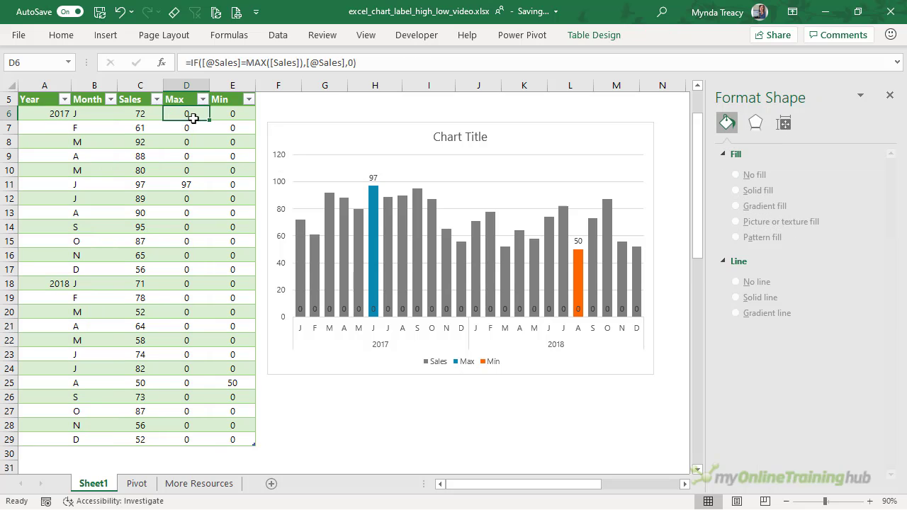
{"action": "left_click_drag", "start_coordinate": [190, 115], "coordinate": [237, 436]}
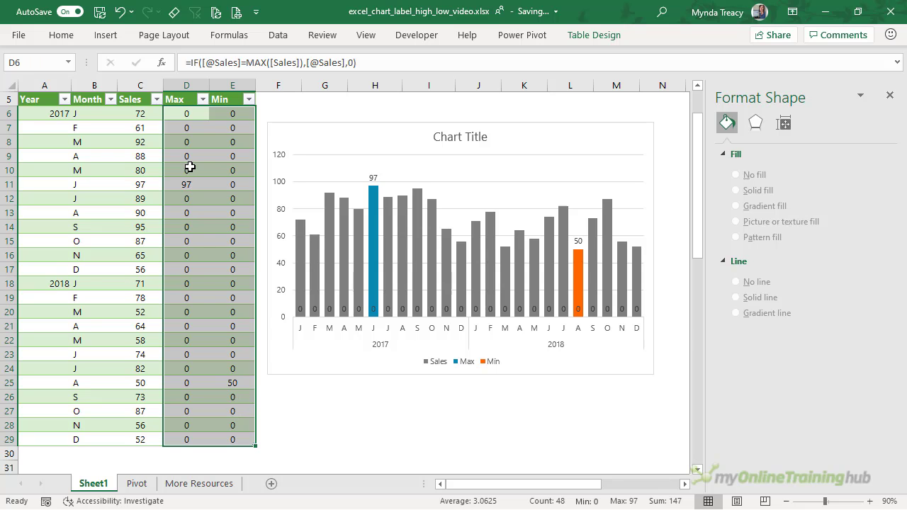
{"action": "key", "text": "ctrl+1"}
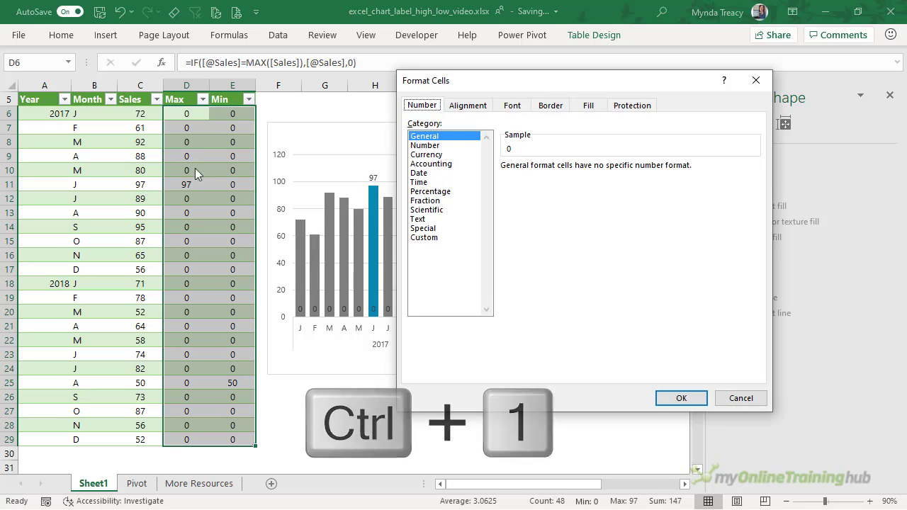
{"action": "left_click", "coordinate": [438, 238]}
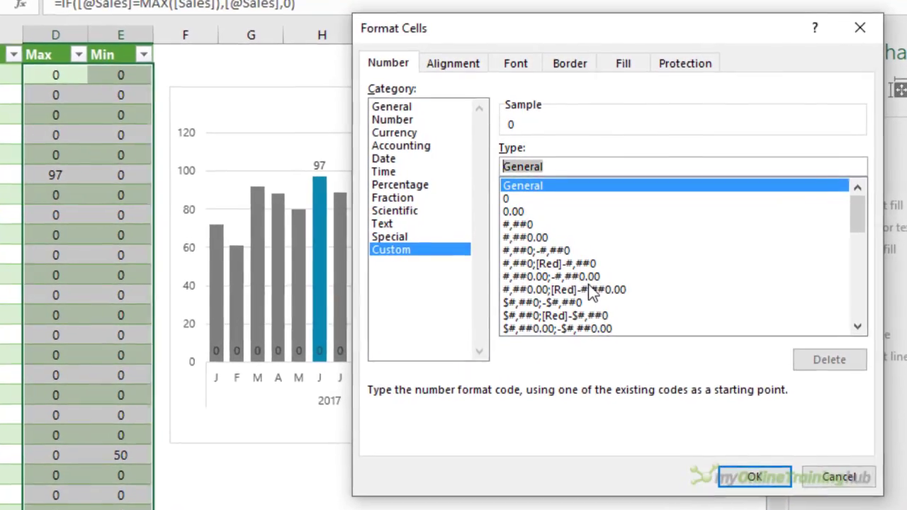
{"action": "type", "text": "0;-0"}
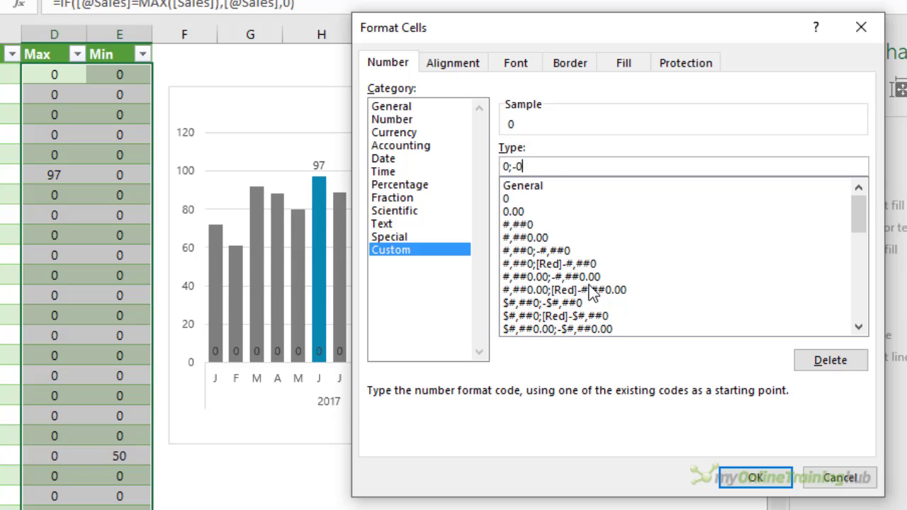
{"action": "type", "text": ";"}
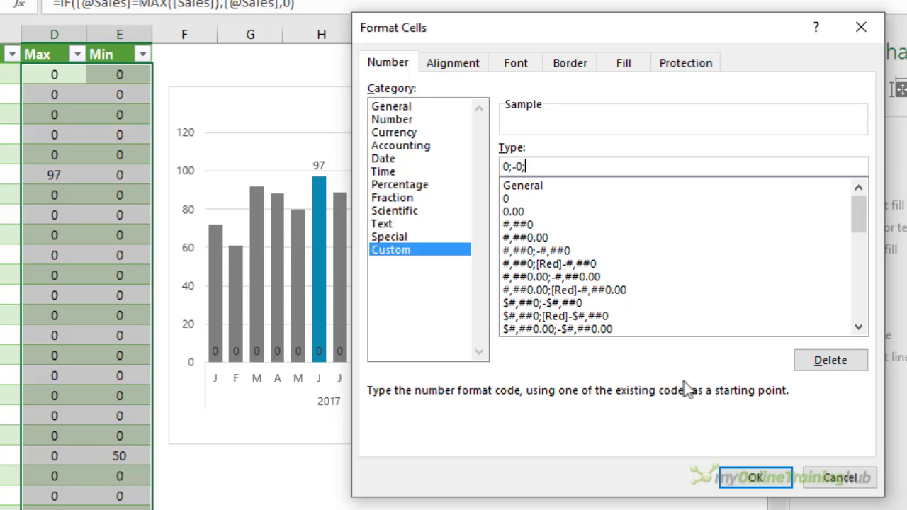
{"action": "left_click", "coordinate": [755, 477]}
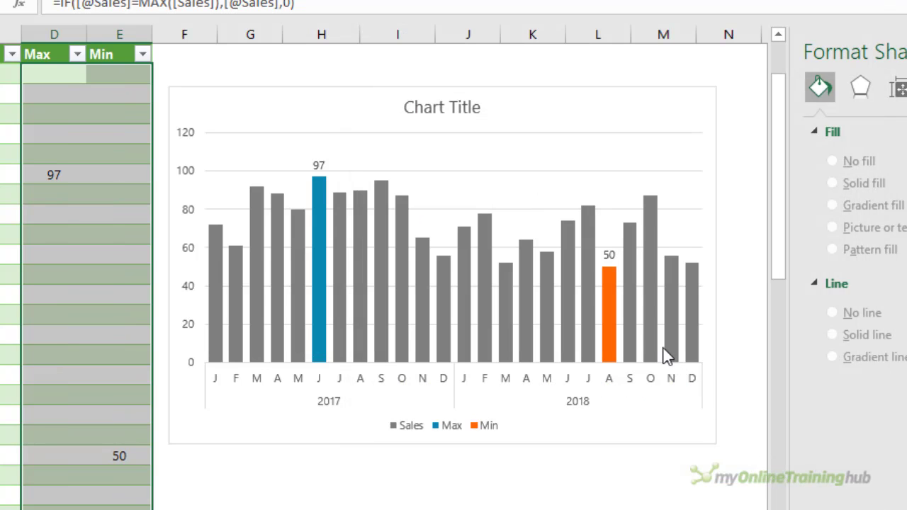
Step: Make the 50 Min label bold and orange
{"action": "left_click", "coordinate": [613, 258]}
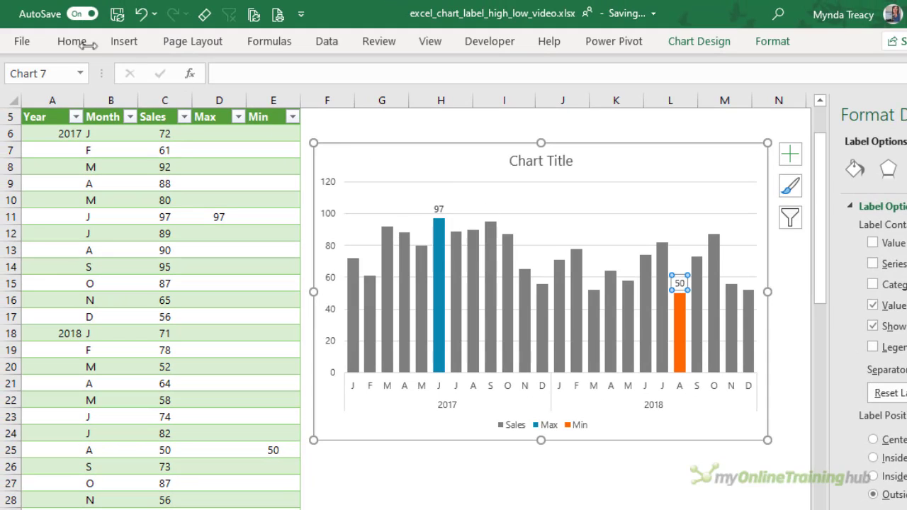
{"action": "left_click", "coordinate": [71, 42]}
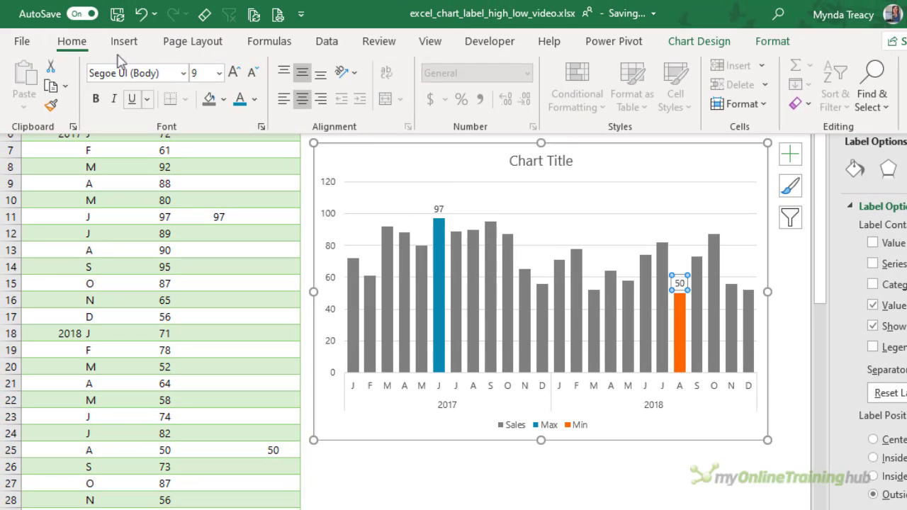
{"action": "left_click", "coordinate": [252, 100]}
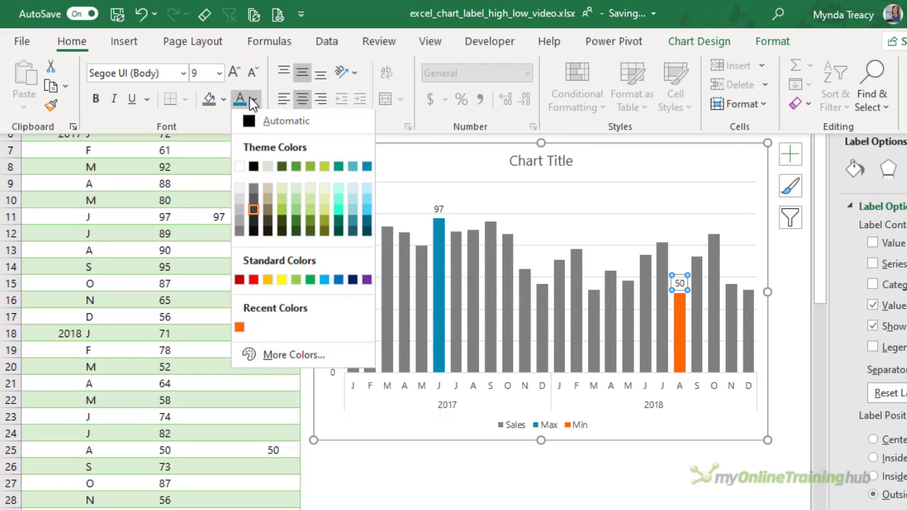
{"action": "left_click", "coordinate": [240, 327]}
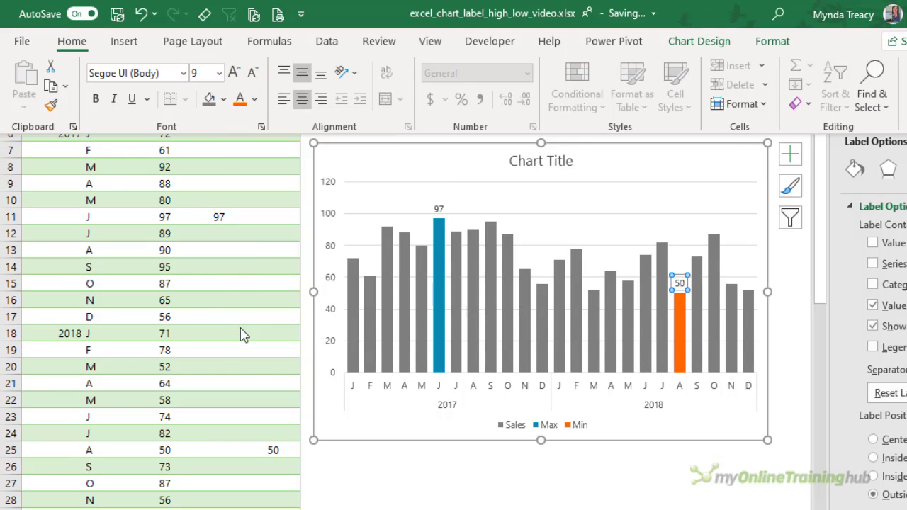
{"action": "left_click", "coordinate": [95, 99]}
Step: Colour the 97 Max label blue
{"action": "left_click", "coordinate": [439, 208]}
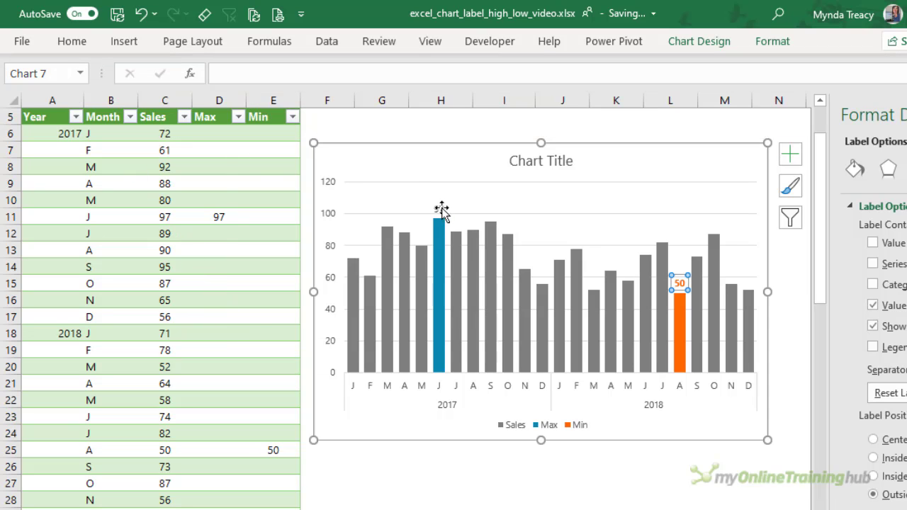
{"action": "left_click", "coordinate": [439, 209]}
{"action": "left_click", "coordinate": [75, 41]}
{"action": "left_click", "coordinate": [256, 99]}
{"action": "left_click", "coordinate": [366, 167]}
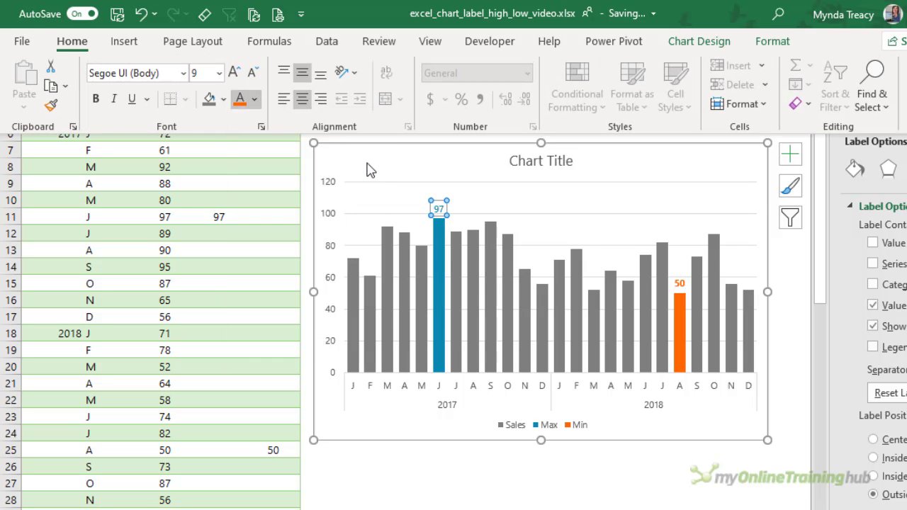
Step: Delete the horizontal gridlines and place the legend at the chart's top right
{"action": "left_click", "coordinate": [554, 217]}
{"action": "left_click", "coordinate": [554, 216]}
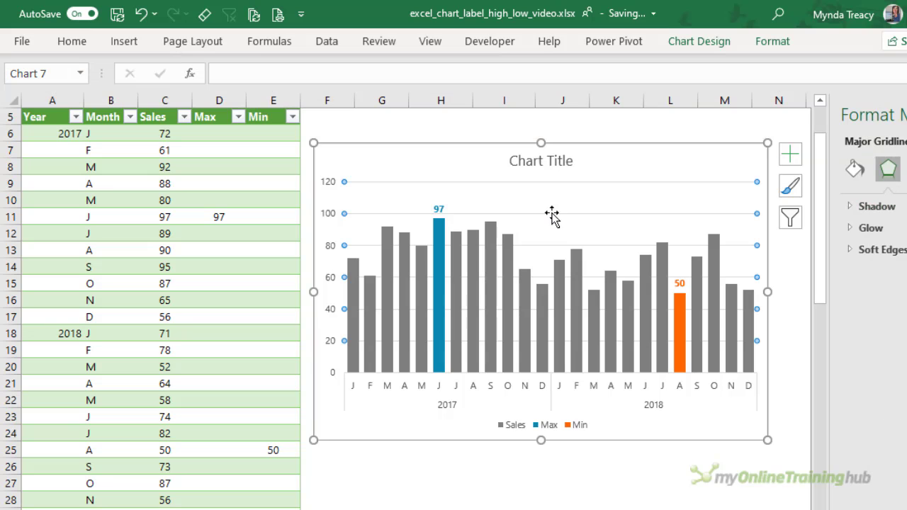
{"action": "key", "text": "Delete"}
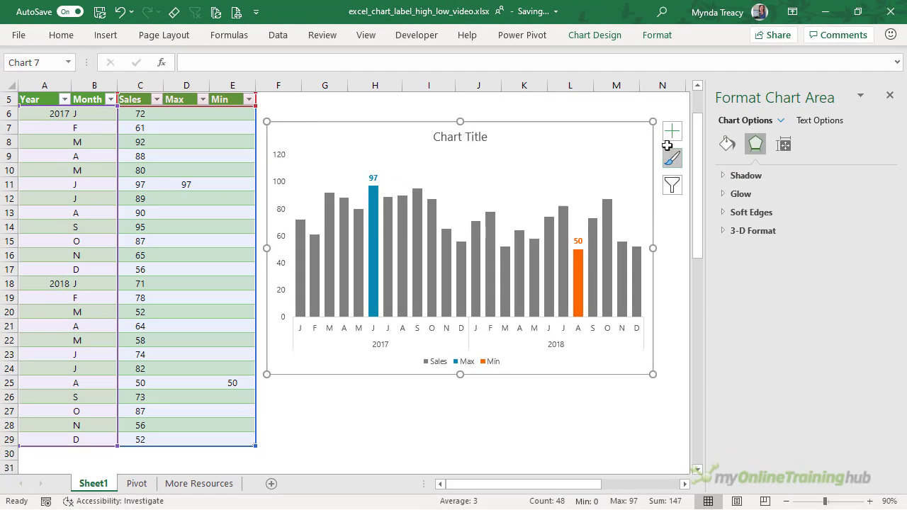
{"action": "left_click", "coordinate": [777, 151]}
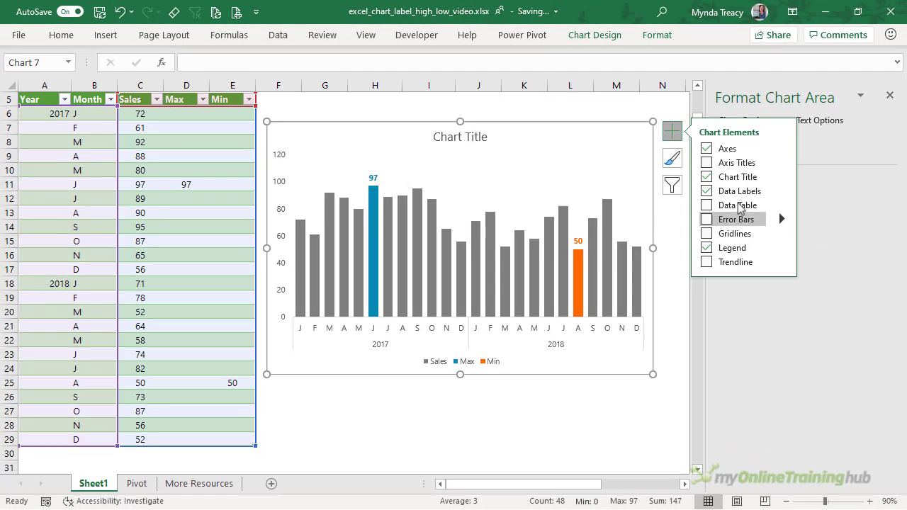
{"action": "left_click", "coordinate": [782, 248]}
{"action": "left_click", "coordinate": [814, 268]}
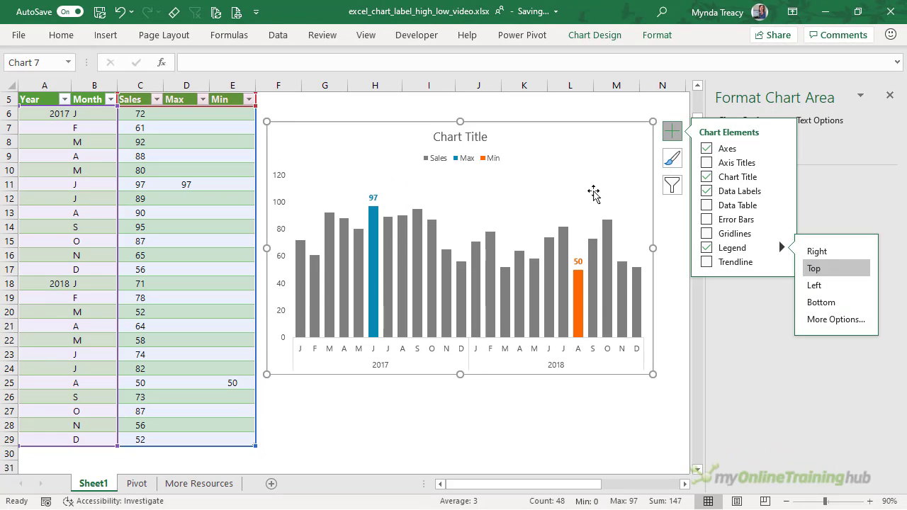
{"action": "left_click", "coordinate": [488, 156]}
{"action": "left_click_drag", "start_coordinate": [487, 156], "coordinate": [623, 132]}
Step: Move the title to the top left, rename it 'Sales', and enlarge the plot area
{"action": "left_click", "coordinate": [460, 137]}
{"action": "left_click_drag", "start_coordinate": [461, 136], "coordinate": [302, 144]}
{"action": "triple_click", "coordinate": [282, 137]}
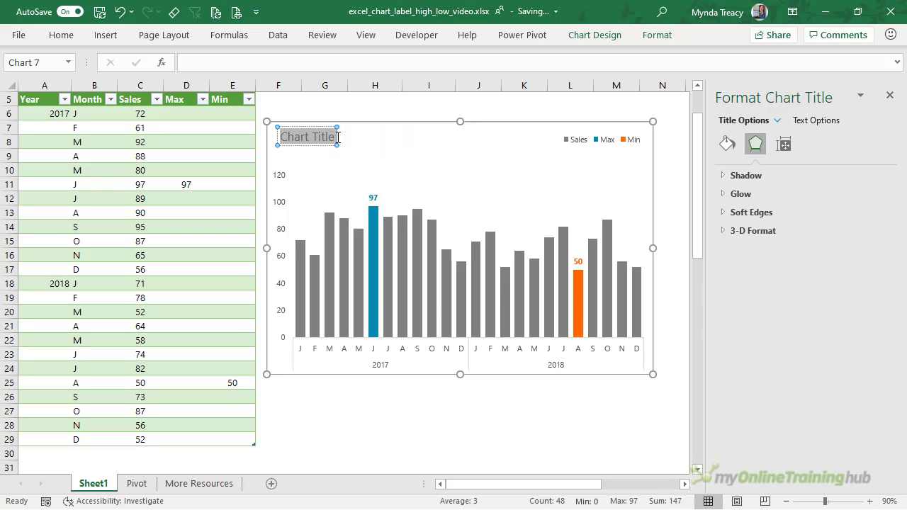
{"action": "type", "text": "Sales"}
{"action": "left_click_drag", "start_coordinate": [458, 178], "coordinate": [464, 157]}
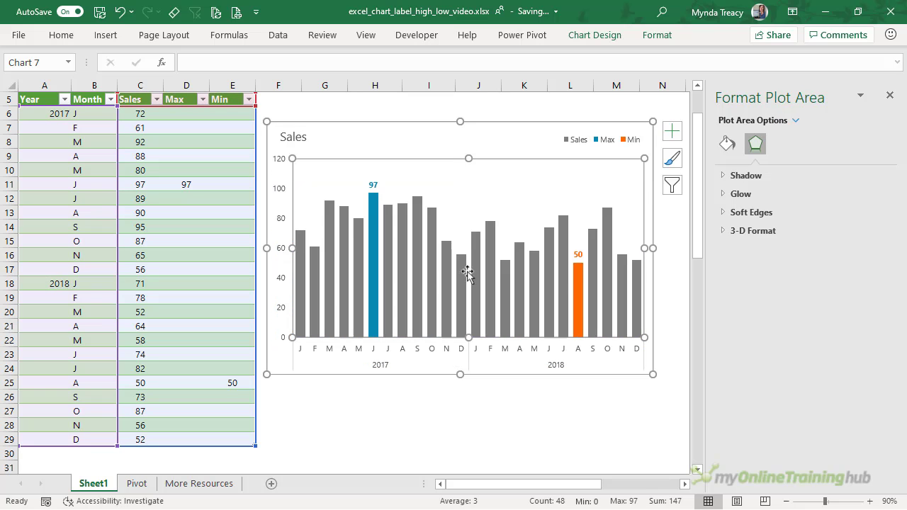
{"action": "left_click", "coordinate": [473, 417]}
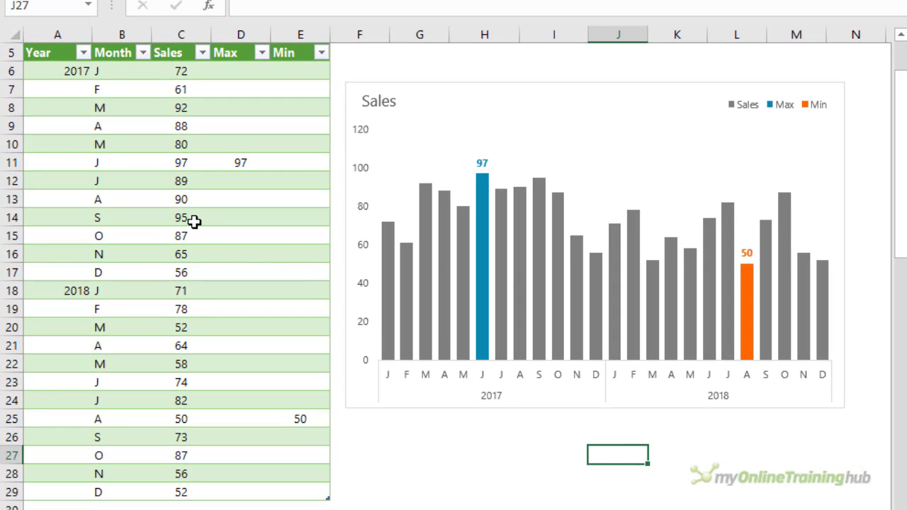
Step: Change the sales in C14 to 100 and C29 to 45
{"action": "left_click", "coordinate": [193, 222]}
{"action": "mouse_move", "coordinate": [394, 297]}
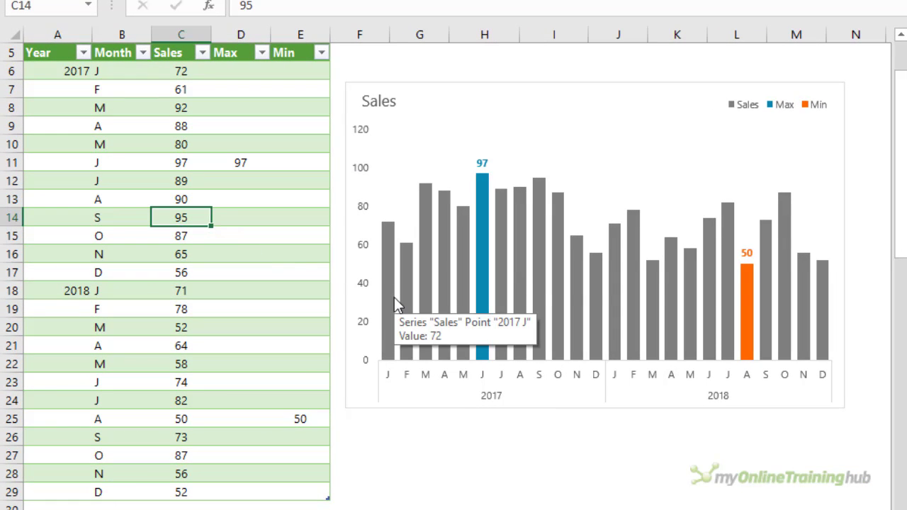
{"action": "type", "text": "100"}
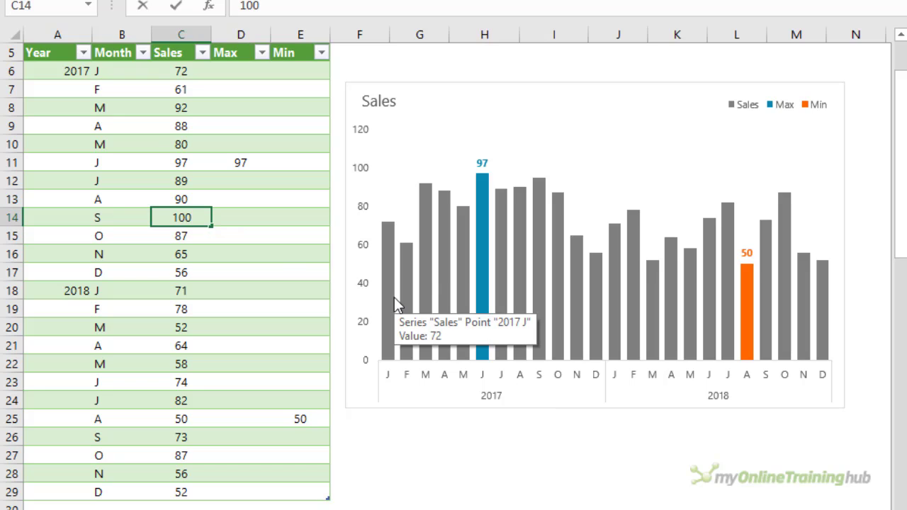
{"action": "key", "text": "Return"}
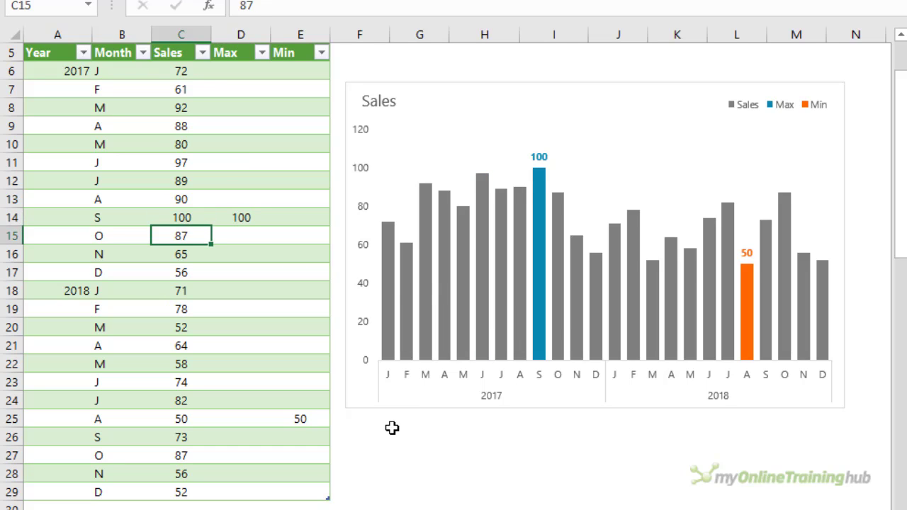
{"action": "left_click", "coordinate": [172, 492]}
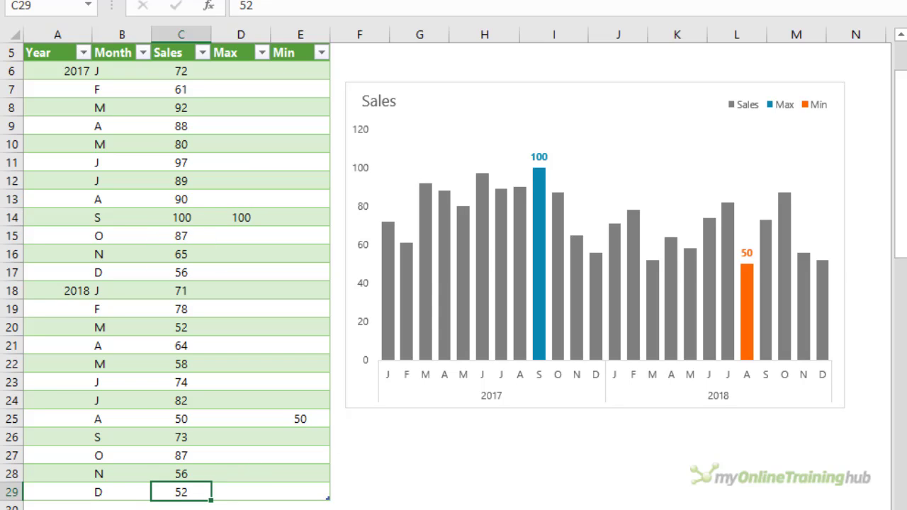
{"action": "type", "text": "45"}
{"action": "key", "text": "Return"}
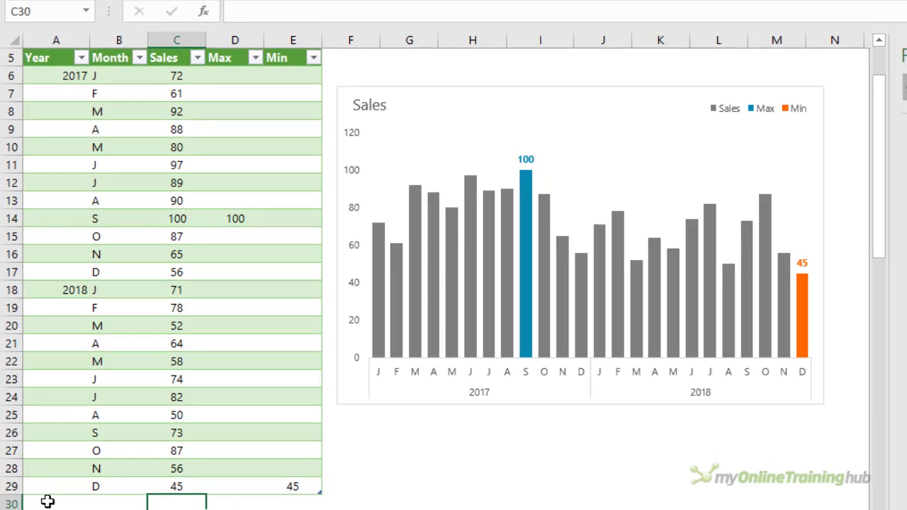
Step: Select the blank row under the table and review the Max column's IF formula
{"action": "left_click_drag", "start_coordinate": [46, 507], "coordinate": [299, 508]}
{"action": "left_click_drag", "start_coordinate": [234, 453], "coordinate": [233, 453]}
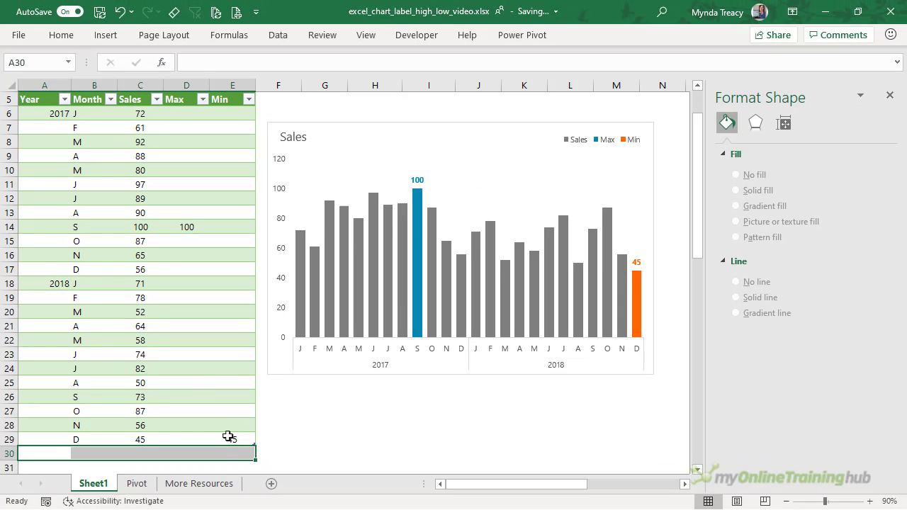
{"action": "left_click", "coordinate": [206, 380]}
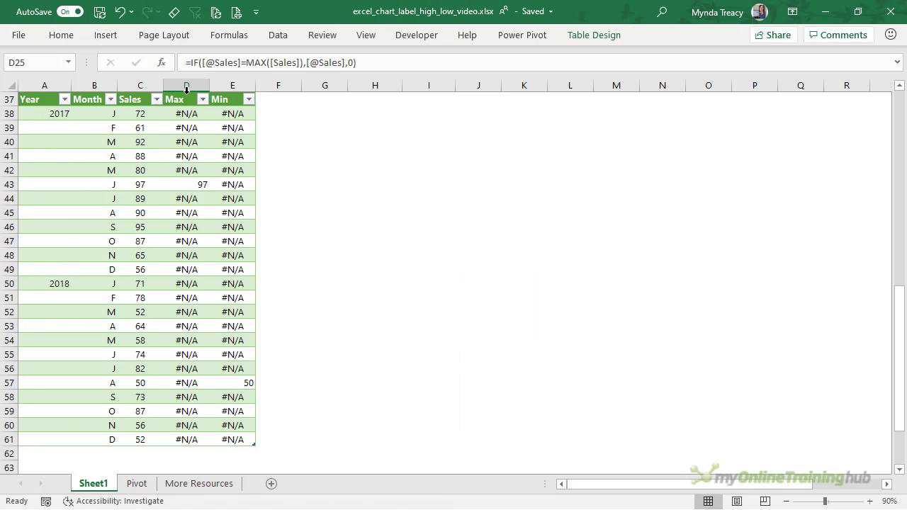
{"action": "left_click", "coordinate": [187, 91]}
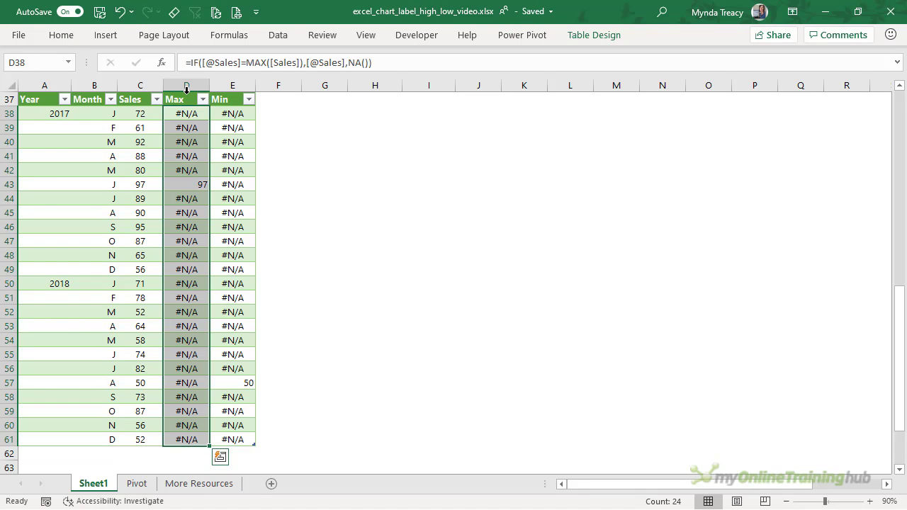
{"action": "left_click", "coordinate": [222, 91]}
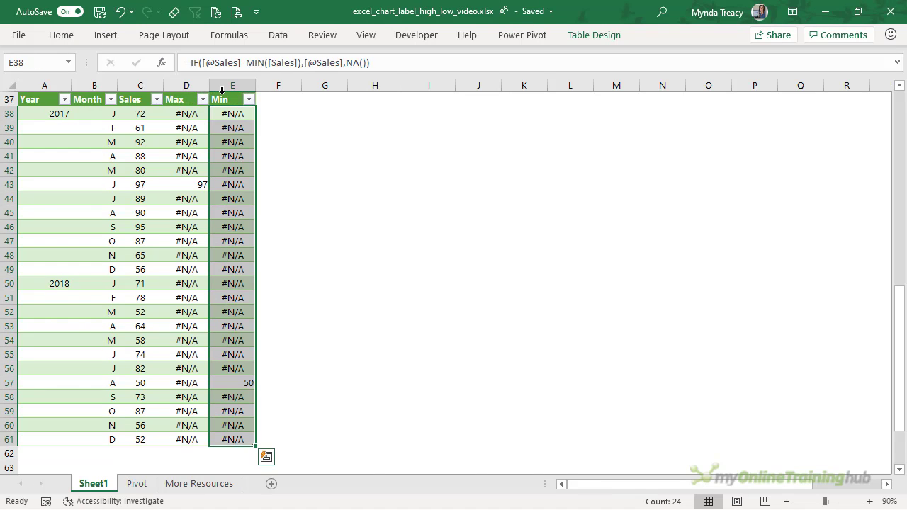
Step: Insert a line-with-markers chart of the second table including headers, and enlarge it
{"action": "left_click", "coordinate": [22, 98]}
{"action": "left_click", "coordinate": [27, 97]}
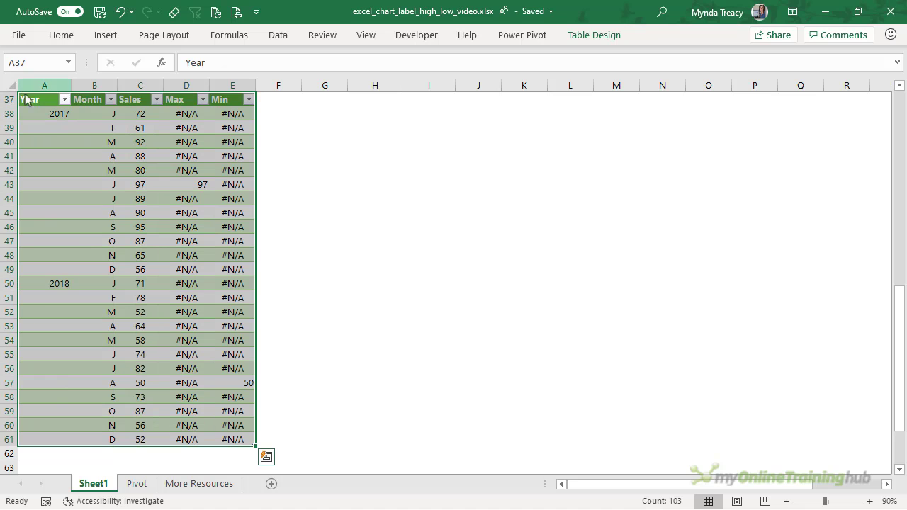
{"action": "left_click", "coordinate": [114, 36]}
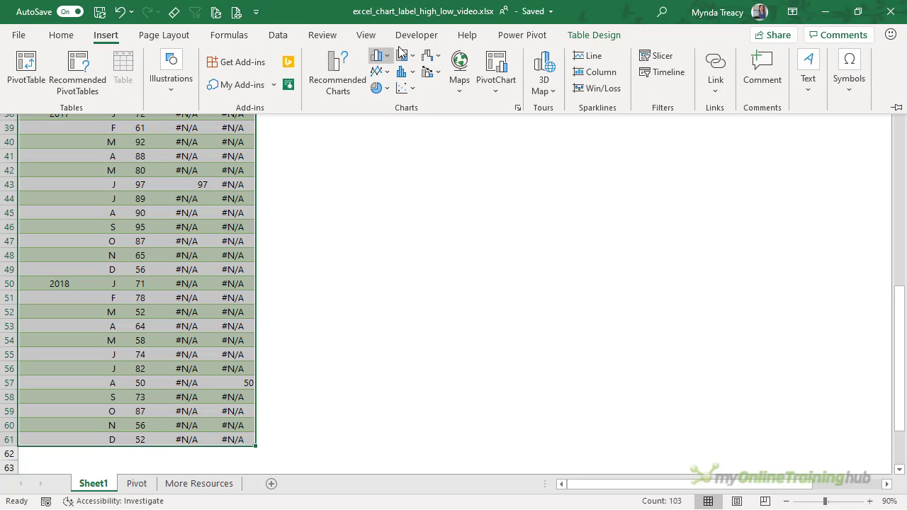
{"action": "left_click", "coordinate": [383, 71]}
{"action": "left_click", "coordinate": [513, 124]}
{"action": "left_click_drag", "start_coordinate": [604, 190], "coordinate": [647, 113]}
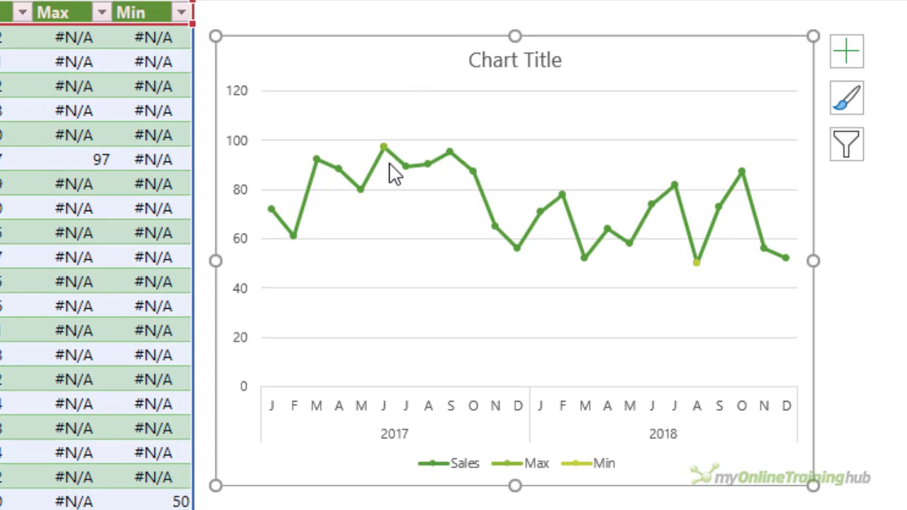
{"action": "mouse_move", "coordinate": [392, 171]}
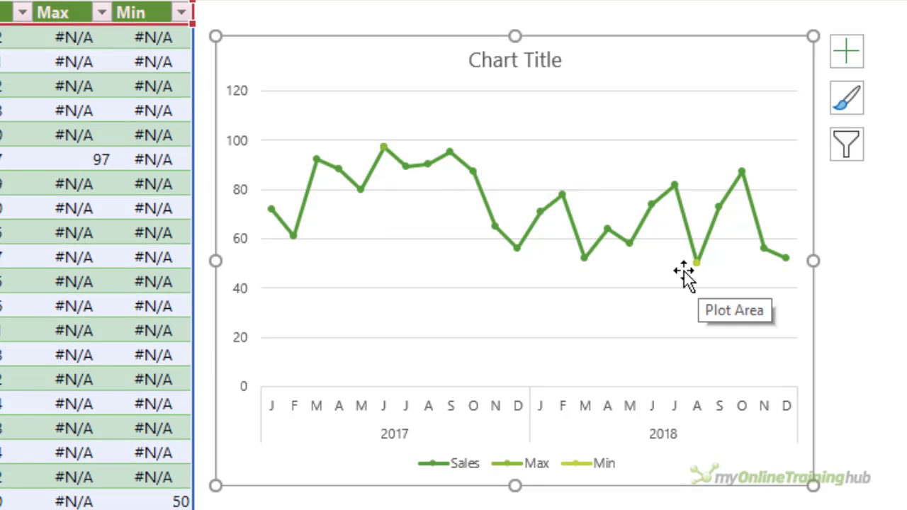
Step: Make the Sales line series grey, then select the Max series from the chart elements list
{"action": "left_click", "coordinate": [446, 170]}
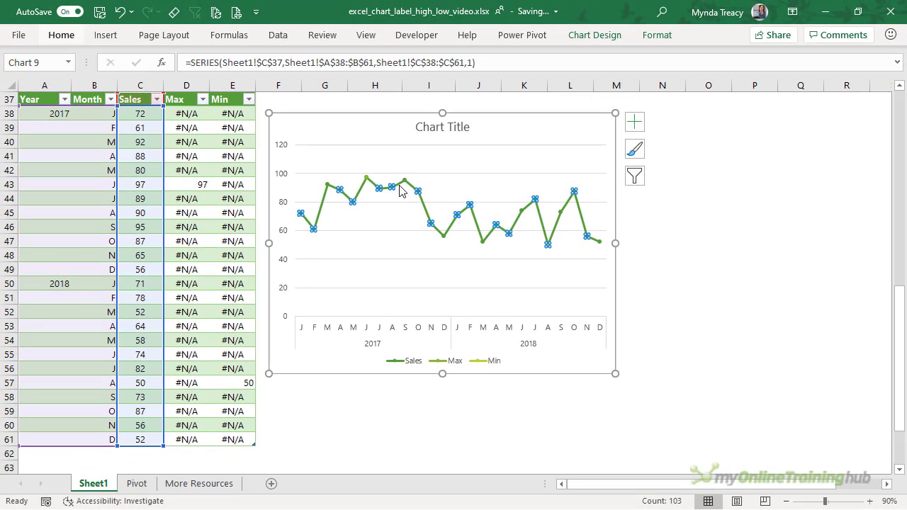
{"action": "left_click", "coordinate": [658, 36]}
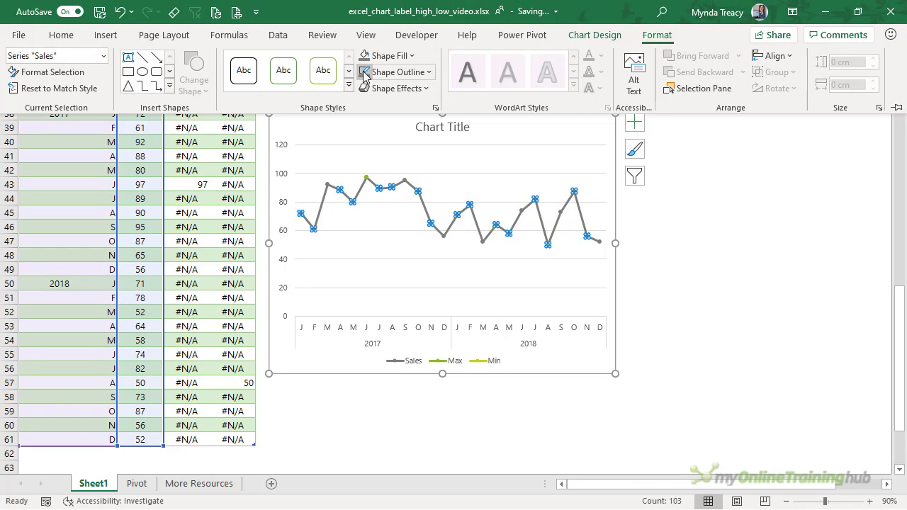
{"action": "left_click", "coordinate": [104, 55]}
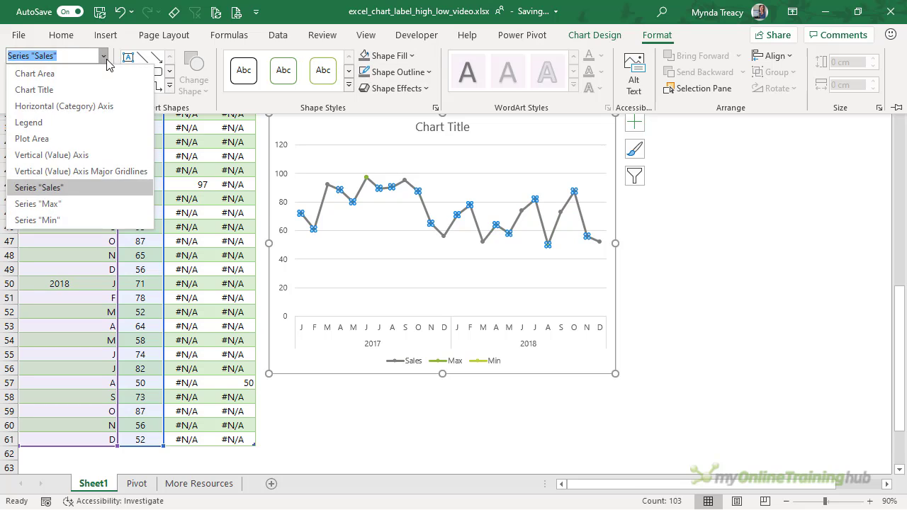
{"action": "left_click", "coordinate": [67, 203]}
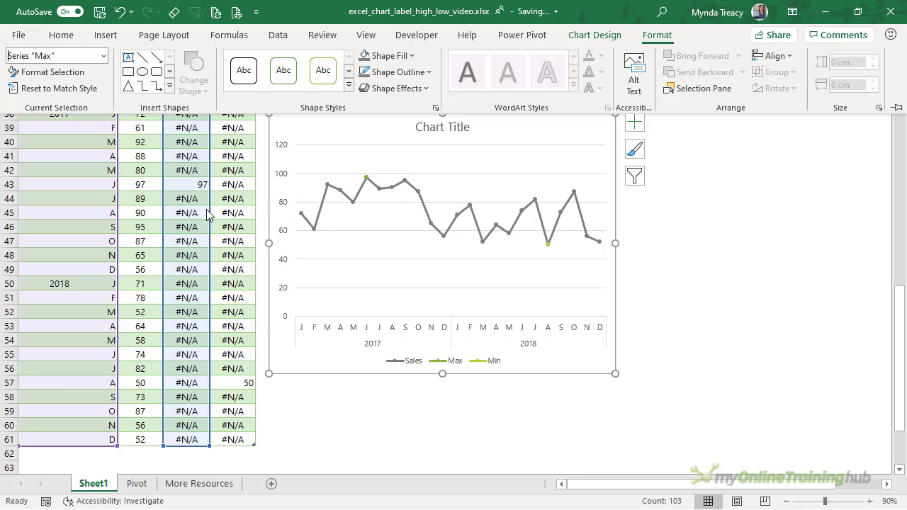
Step: Give the Max series a built-in marker of size 11 with no fill
{"action": "key", "text": "ctrl+1"}
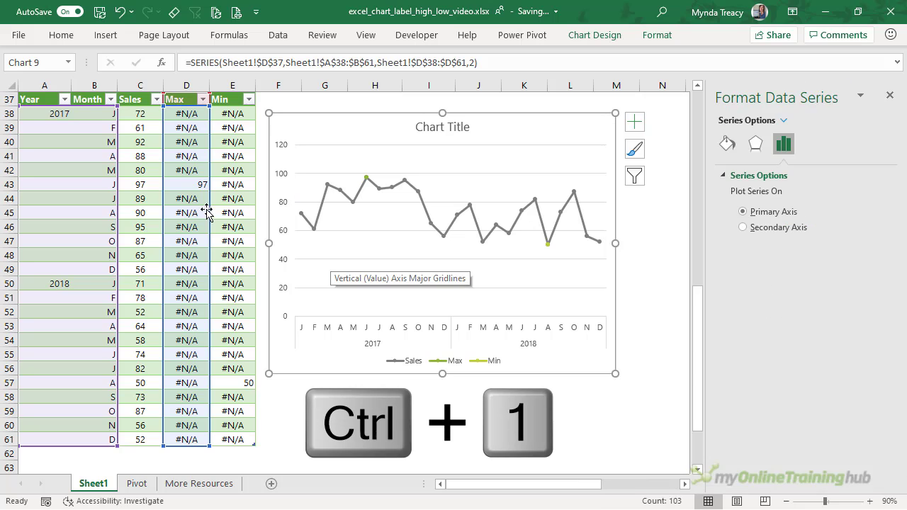
{"action": "left_click", "coordinate": [727, 145]}
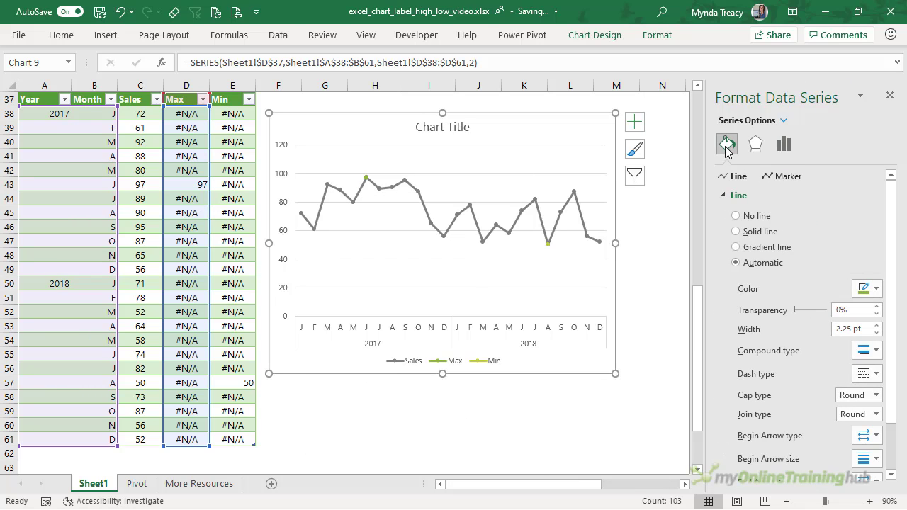
{"action": "left_click", "coordinate": [781, 178]}
{"action": "left_click", "coordinate": [755, 197]}
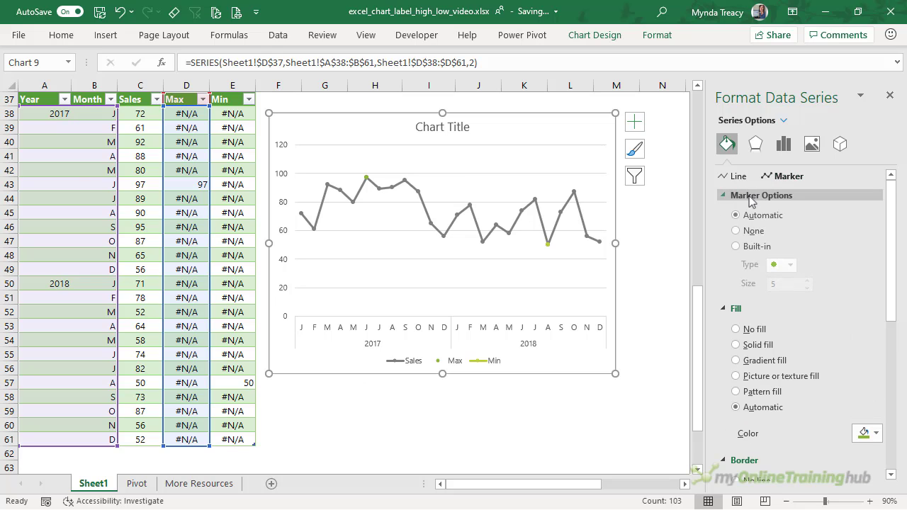
{"action": "left_click", "coordinate": [744, 247]}
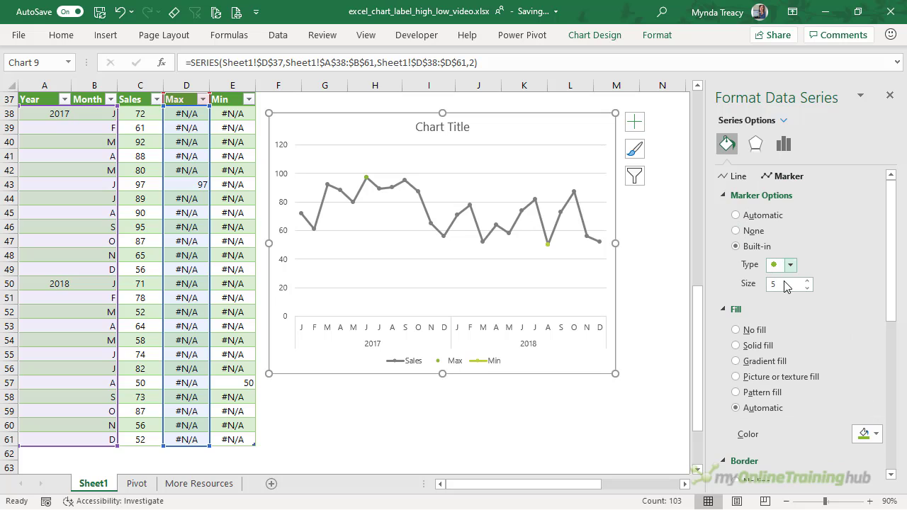
{"action": "left_click_drag", "start_coordinate": [785, 282], "coordinate": [756, 285]}
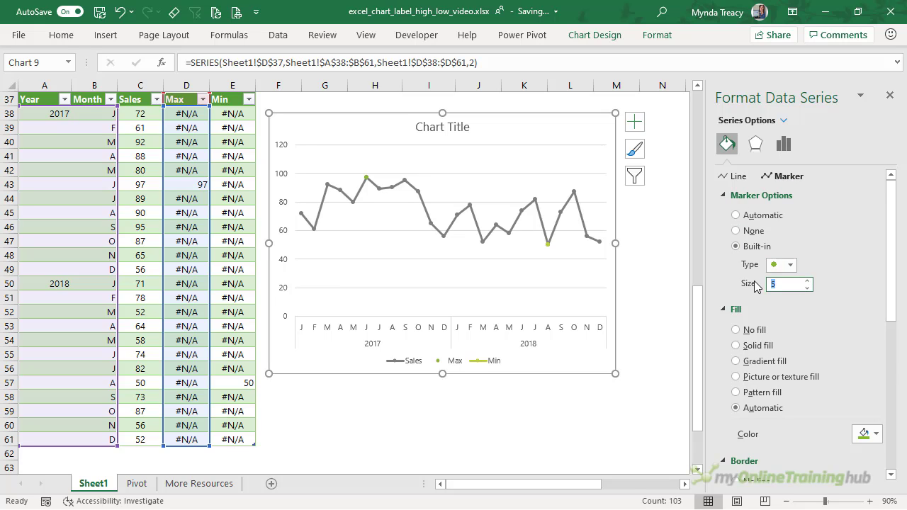
{"action": "key", "text": "Return"}
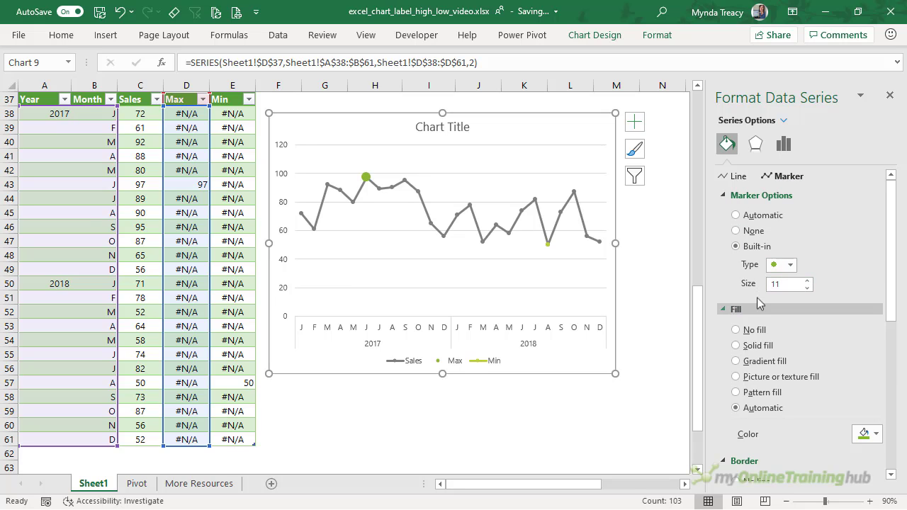
{"action": "left_click", "coordinate": [764, 331]}
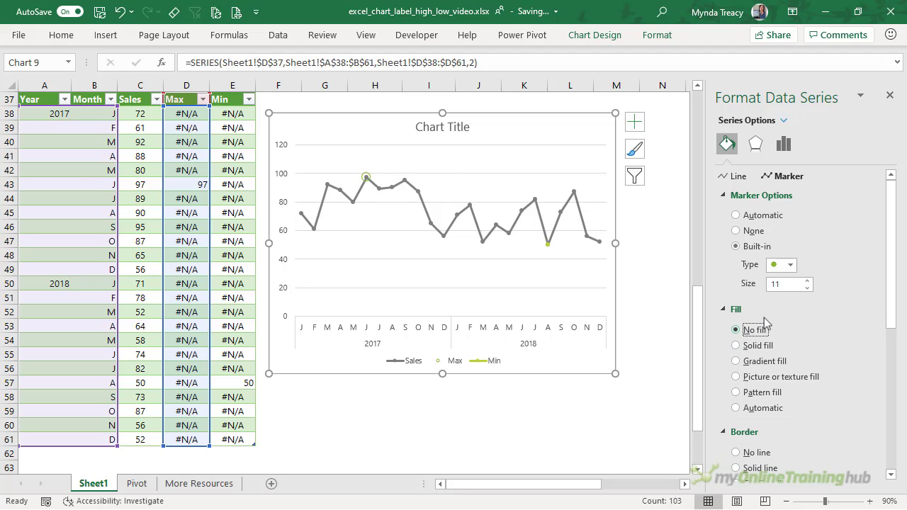
Step: Outline the Max marker with a solid teal 1.75 pt border
{"action": "scroll", "coordinate": [767, 315], "scroll_direction": "down", "scroll_amount": 3}
{"action": "scroll", "coordinate": [767, 319], "scroll_direction": "down", "scroll_amount": 2}
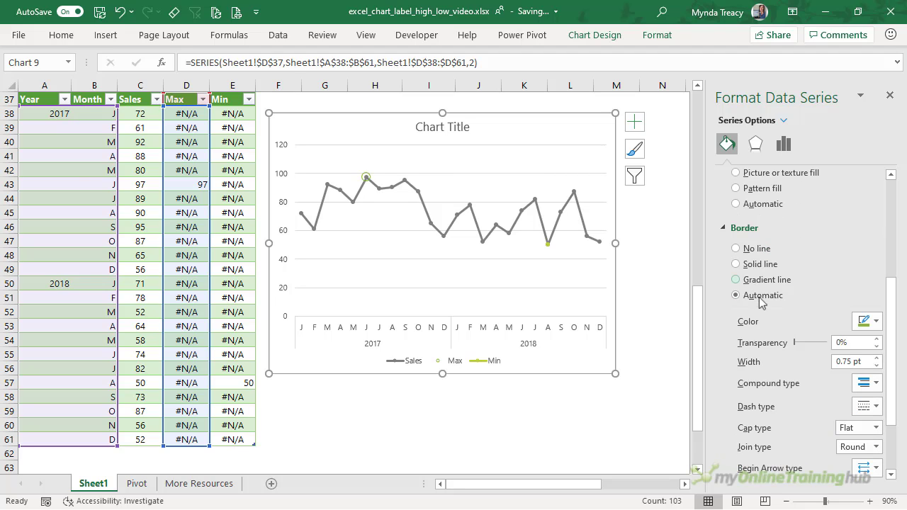
{"action": "left_click", "coordinate": [755, 264]}
{"action": "left_click", "coordinate": [876, 321]}
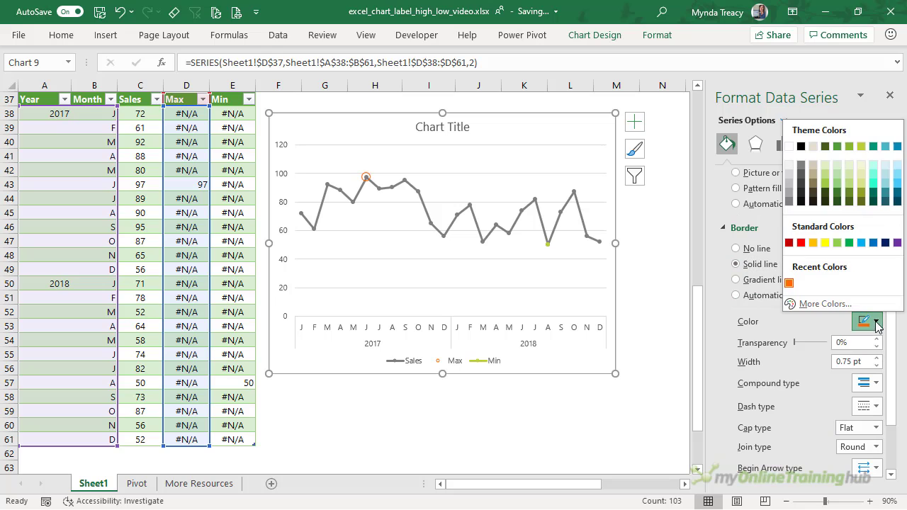
{"action": "left_click", "coordinate": [898, 146]}
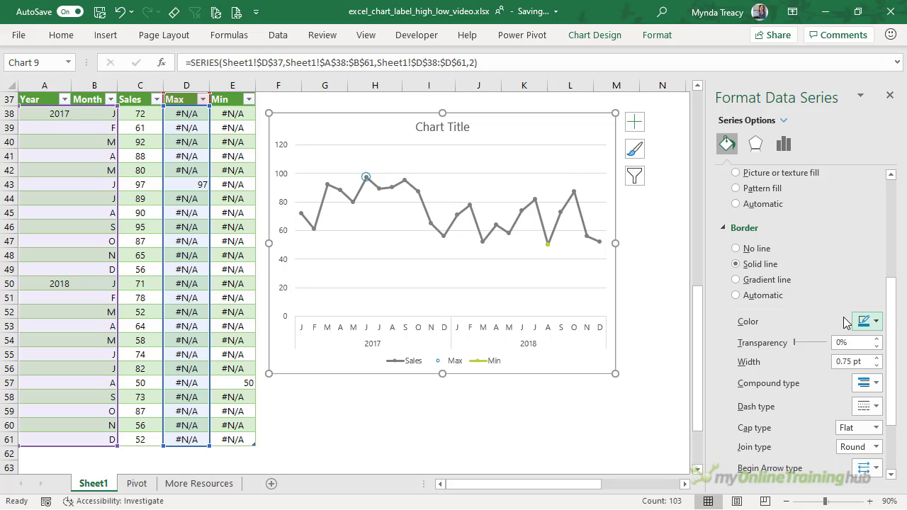
{"action": "scroll", "coordinate": [845, 322], "scroll_direction": "down", "scroll_amount": 2}
{"action": "left_click", "coordinate": [877, 290]}
{"action": "left_click", "coordinate": [877, 290]}
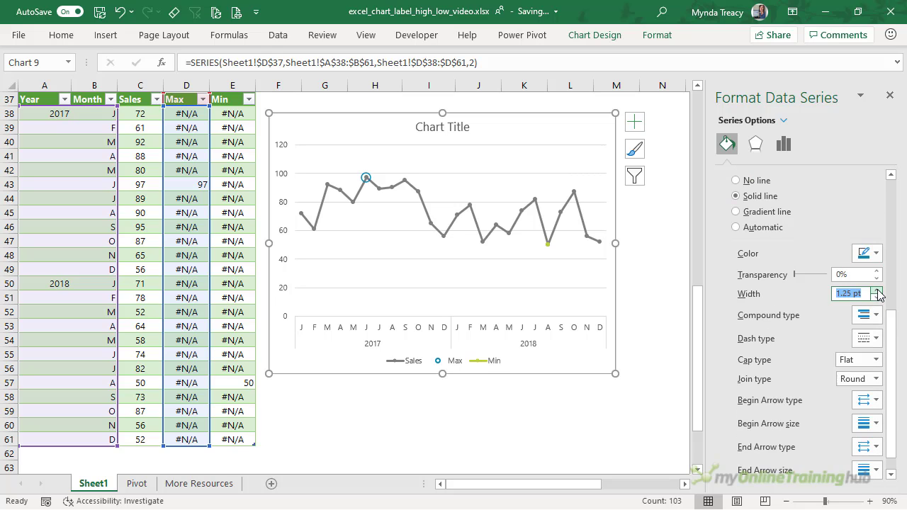
{"action": "left_click", "coordinate": [877, 290]}
{"action": "left_click", "coordinate": [877, 290]}
Step: Select the Min series, remove its connecting line, and give it a built-in marker
{"action": "left_click", "coordinate": [657, 35]}
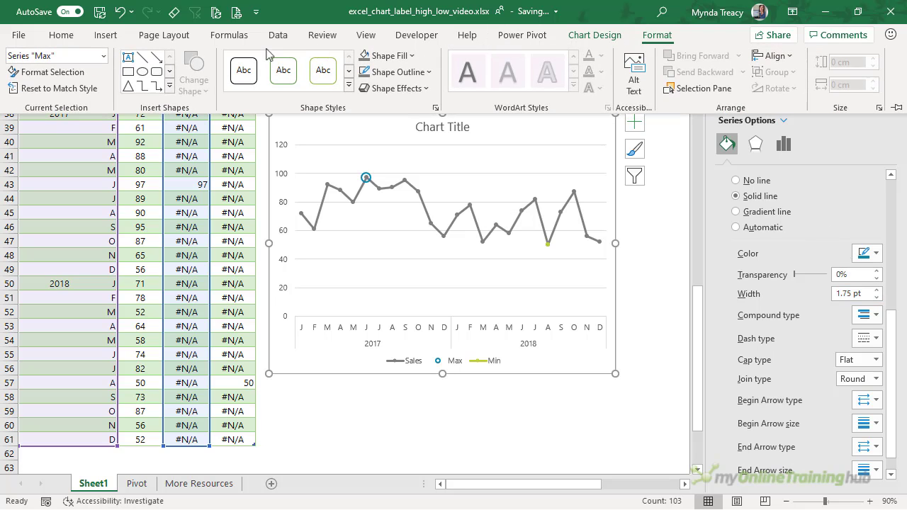
{"action": "left_click", "coordinate": [103, 56]}
{"action": "left_click", "coordinate": [67, 219]}
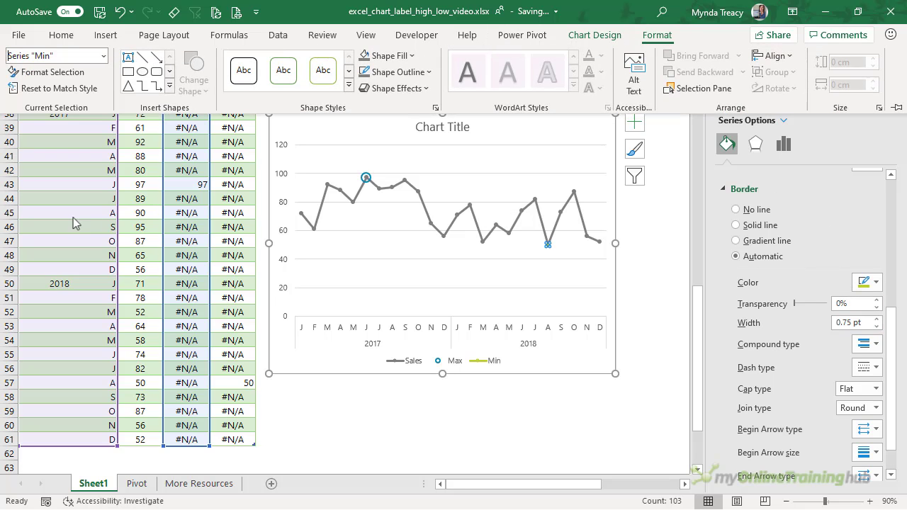
{"action": "scroll", "coordinate": [744, 234], "scroll_direction": "up", "scroll_amount": 8}
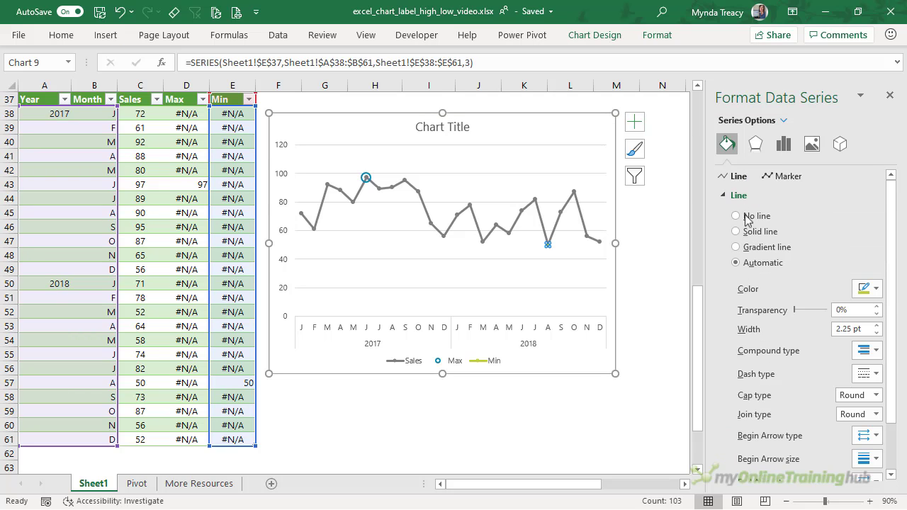
{"action": "left_click", "coordinate": [748, 216]}
{"action": "left_click", "coordinate": [780, 177]}
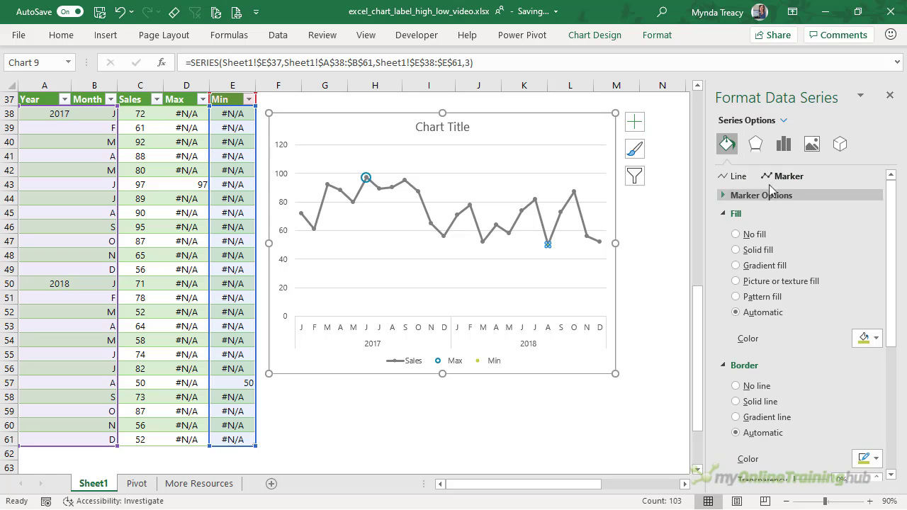
{"action": "left_click", "coordinate": [762, 195]}
{"action": "left_click", "coordinate": [756, 248]}
{"action": "left_click", "coordinate": [754, 283]}
Step: Make the Min marker hollow with a solid orange 1.75 pt outline
{"action": "scroll", "coordinate": [752, 276], "scroll_direction": "down", "scroll_amount": 3}
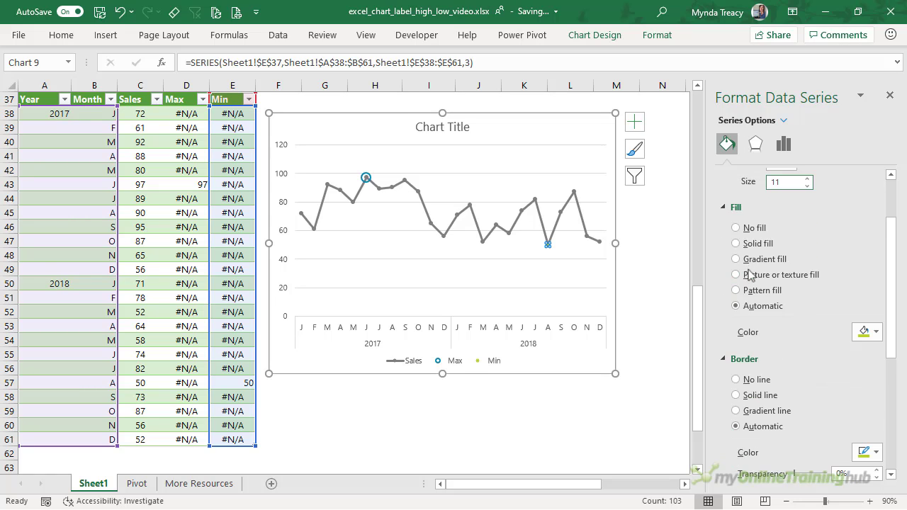
{"action": "left_click", "coordinate": [742, 229]}
{"action": "scroll", "coordinate": [757, 266], "scroll_direction": "down", "scroll_amount": 2}
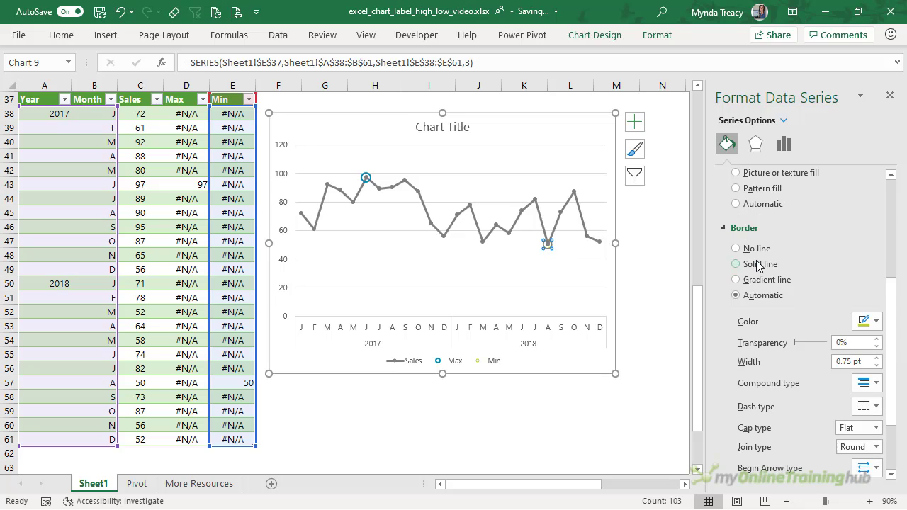
{"action": "left_click", "coordinate": [758, 266]}
{"action": "left_click", "coordinate": [872, 321]}
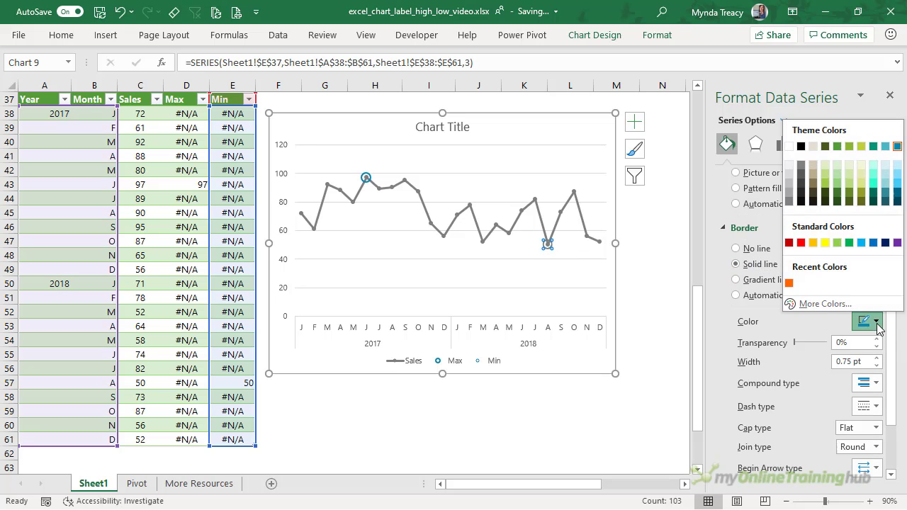
{"action": "left_click", "coordinate": [791, 283]}
{"action": "left_click", "coordinate": [878, 359]}
{"action": "left_click", "coordinate": [878, 358]}
{"action": "left_click", "coordinate": [879, 359]}
{"action": "left_click", "coordinate": [878, 358]}
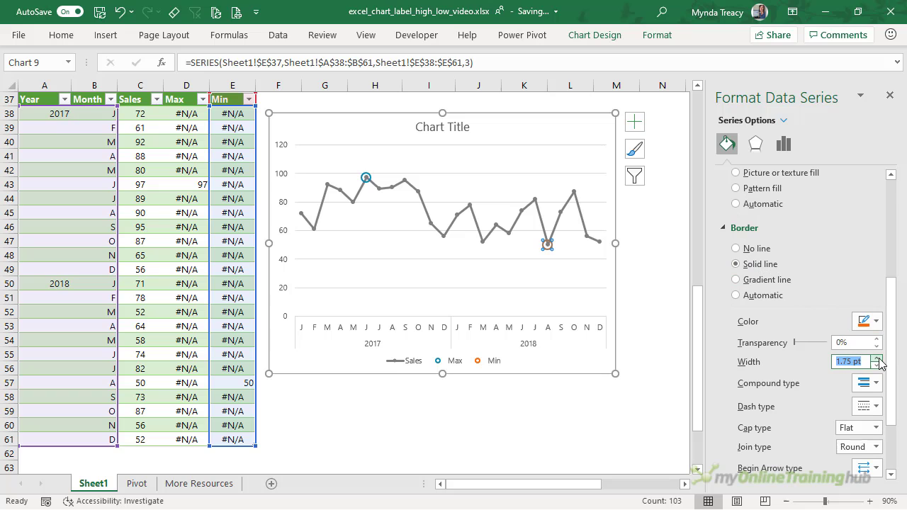
Step: Add a data label below the Min point and above the Max point
{"action": "left_click", "coordinate": [642, 125]}
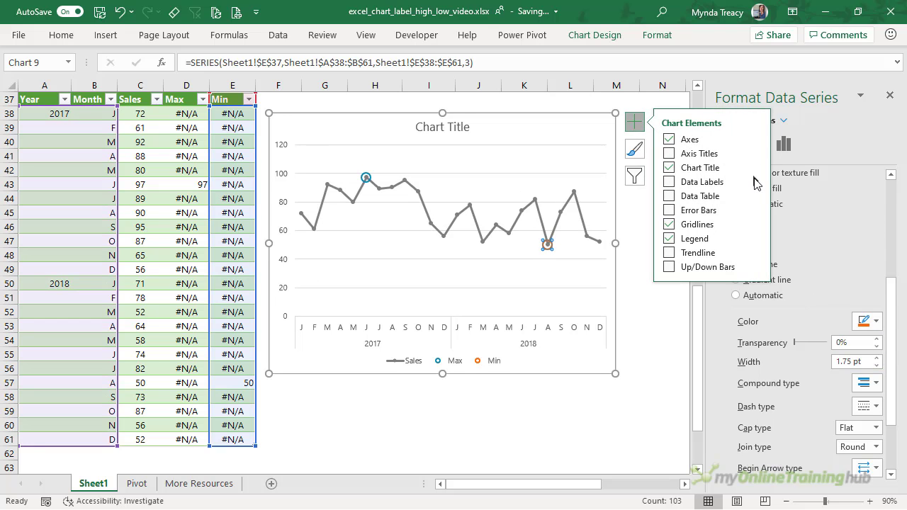
{"action": "mouse_move", "coordinate": [756, 183]}
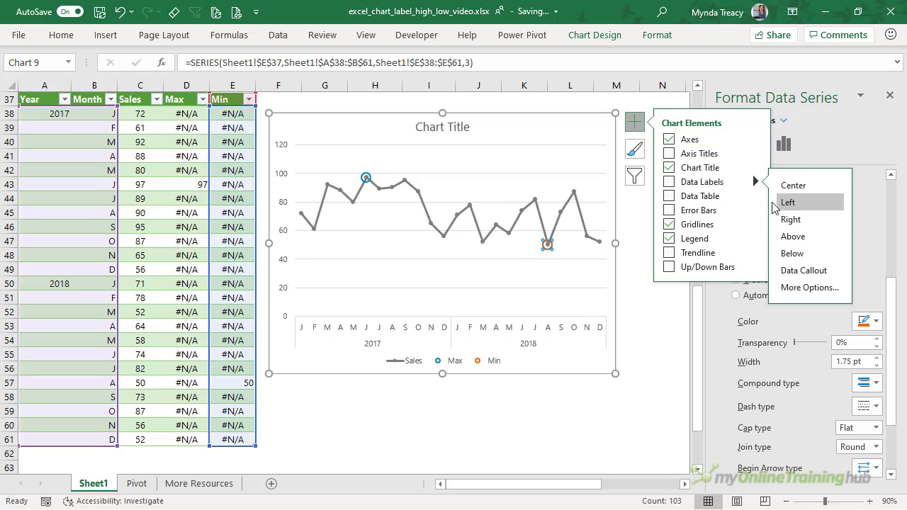
{"action": "left_click", "coordinate": [809, 253]}
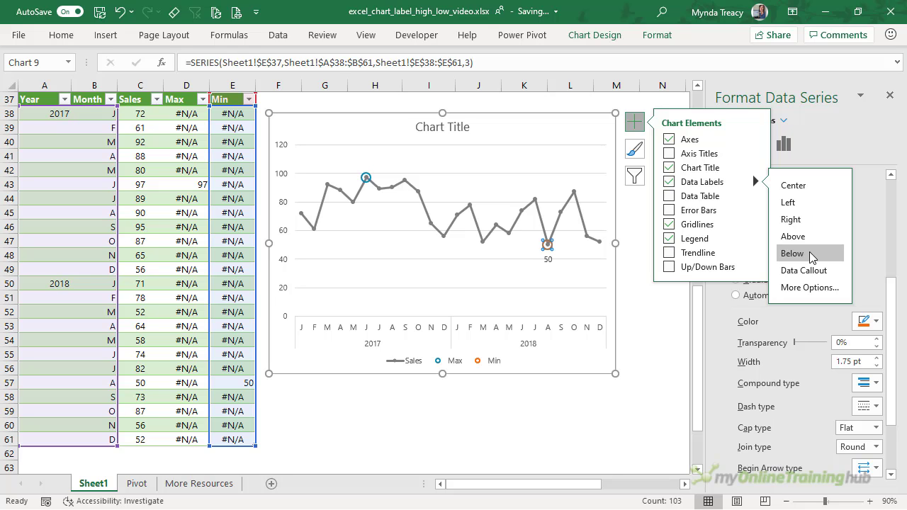
{"action": "left_click", "coordinate": [655, 35]}
{"action": "left_click", "coordinate": [104, 55]}
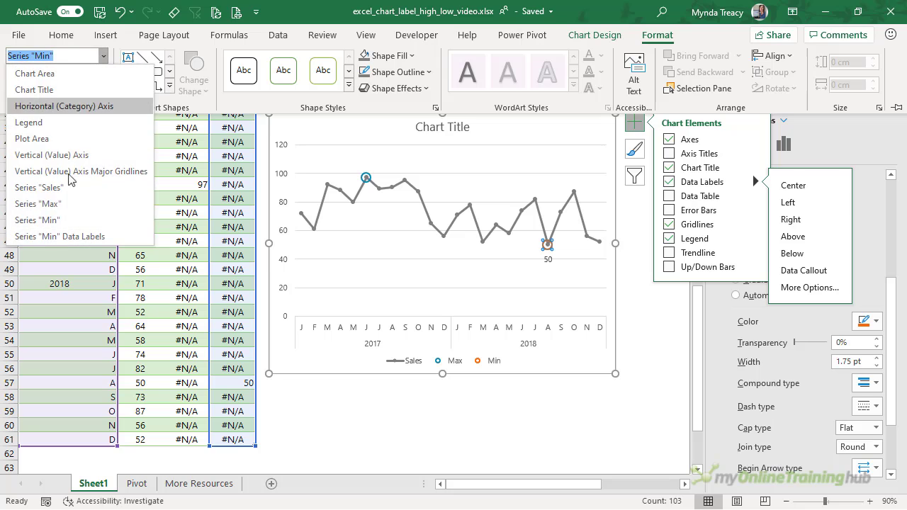
{"action": "left_click", "coordinate": [43, 204]}
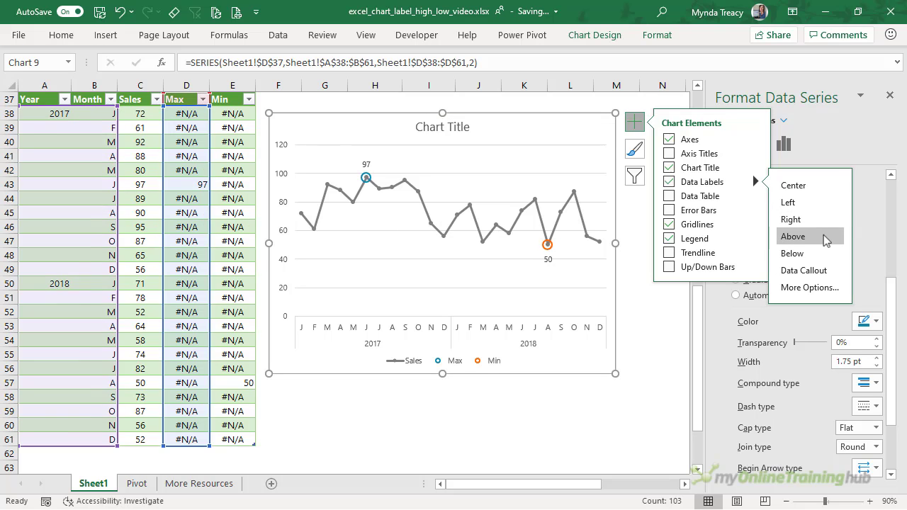
{"action": "left_click", "coordinate": [824, 235]}
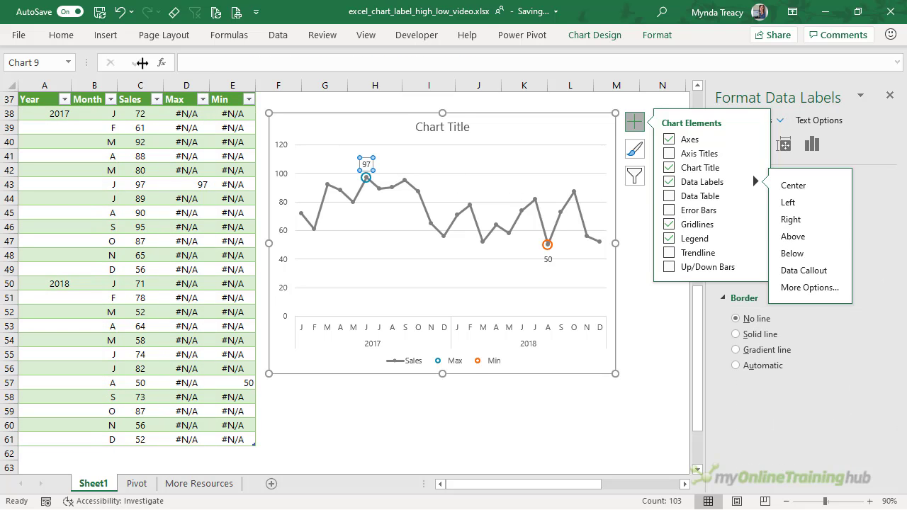
Step: Make the 97 label bold and the 50 label bold orange
{"action": "left_click", "coordinate": [63, 35]}
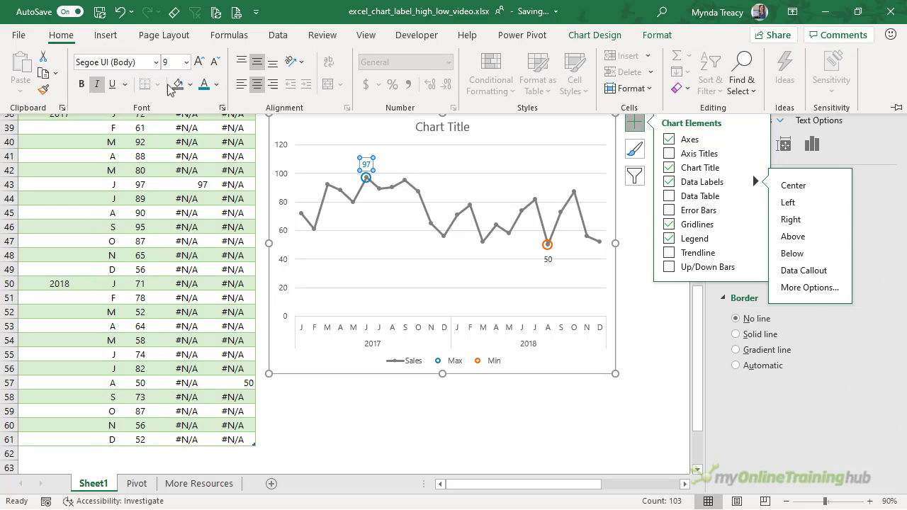
{"action": "left_click", "coordinate": [81, 84]}
{"action": "left_click", "coordinate": [547, 259]}
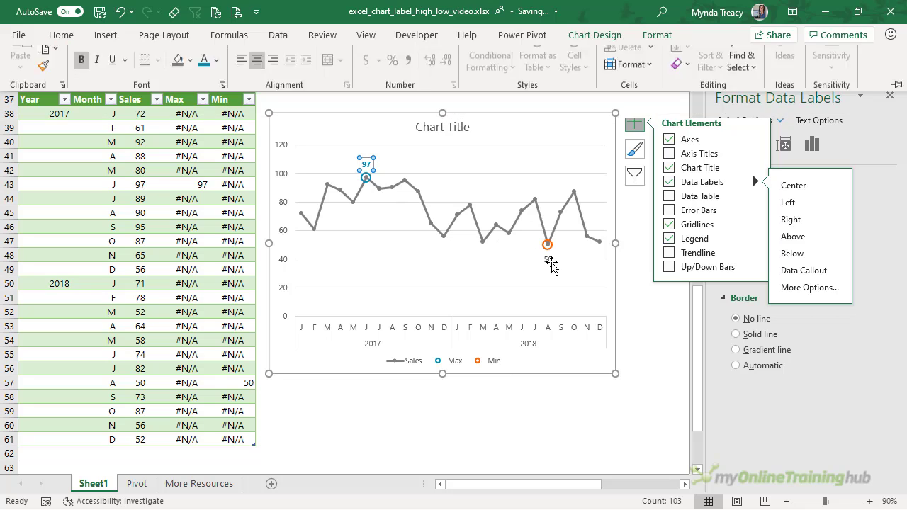
{"action": "left_click", "coordinate": [61, 35]}
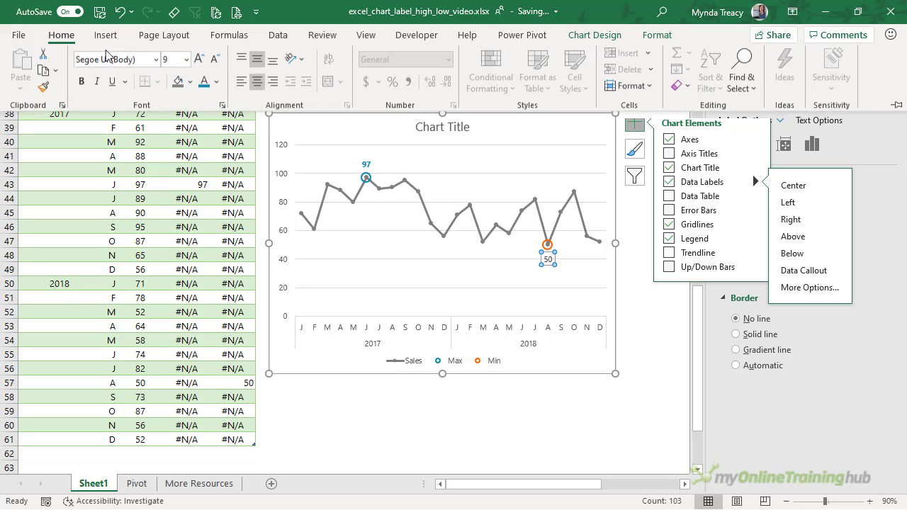
{"action": "left_click", "coordinate": [217, 84]}
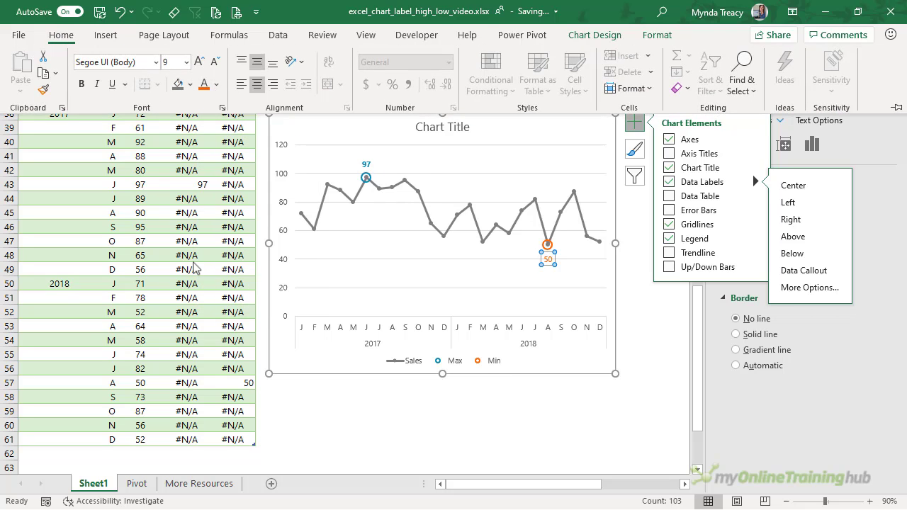
{"action": "left_click", "coordinate": [81, 84]}
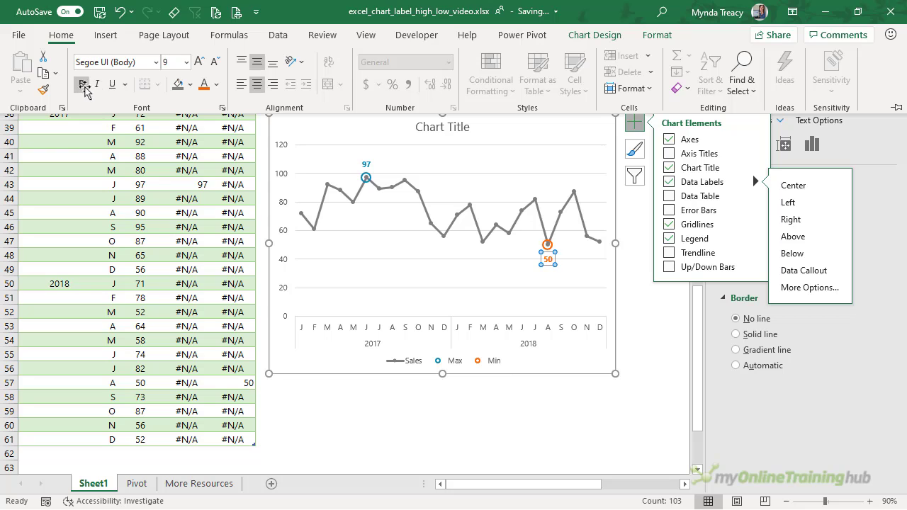
Step: Delete the gridlines and move the legend to the chart's top-right corner
{"action": "left_click", "coordinate": [505, 176]}
{"action": "left_click", "coordinate": [506, 175]}
{"action": "key", "text": "Delete"}
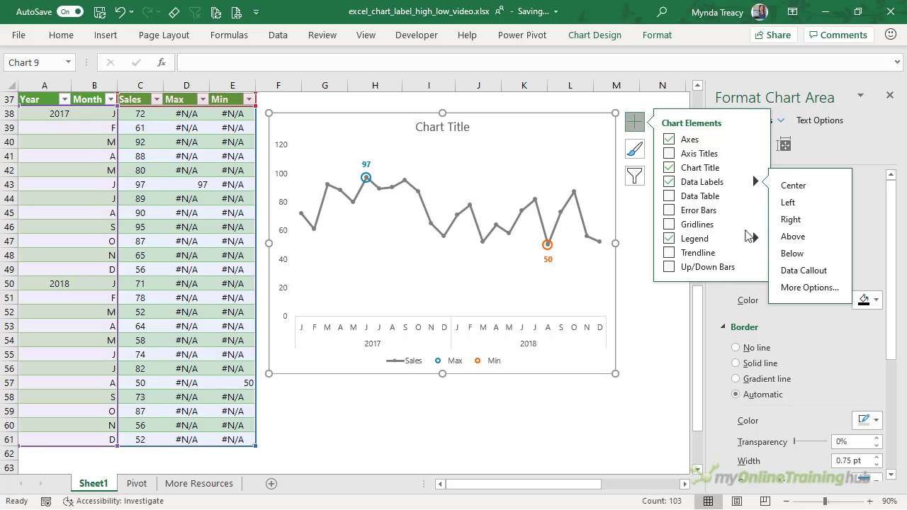
{"action": "mouse_move", "coordinate": [752, 239]}
{"action": "left_click", "coordinate": [799, 258]}
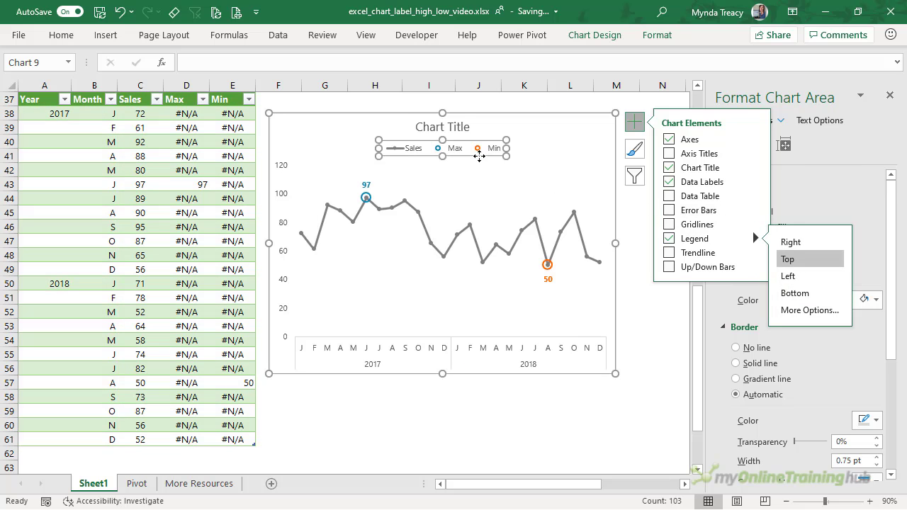
{"action": "left_click_drag", "start_coordinate": [459, 147], "coordinate": [551, 123]}
Step: Move the title to the top-left, retitle it 'Sales', and stretch the plot area upward
{"action": "left_click", "coordinate": [443, 127]}
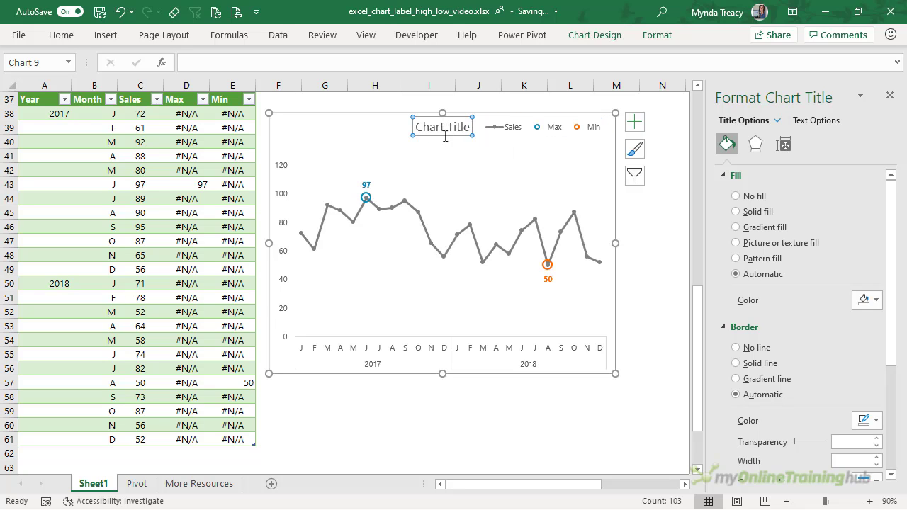
{"action": "left_click_drag", "start_coordinate": [312, 136], "coordinate": [309, 133]}
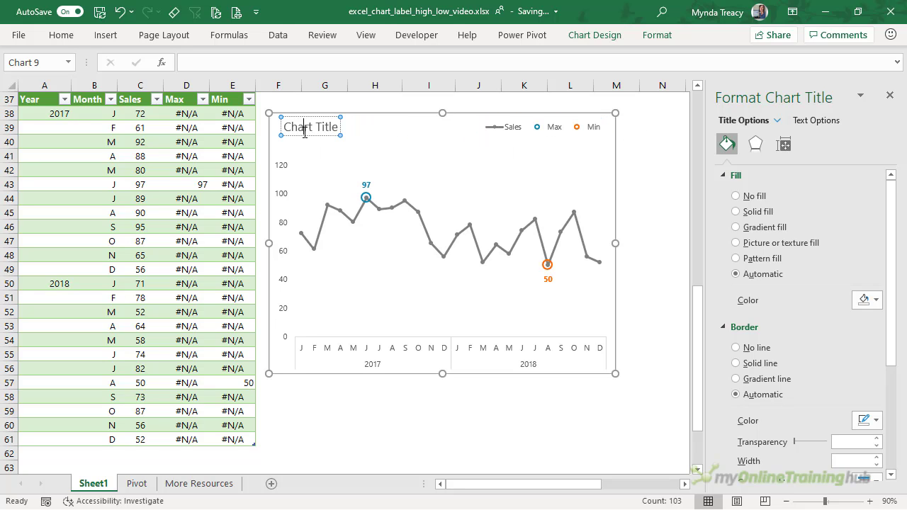
{"action": "triple_click", "coordinate": [304, 133]}
{"action": "type", "text": "Sales"}
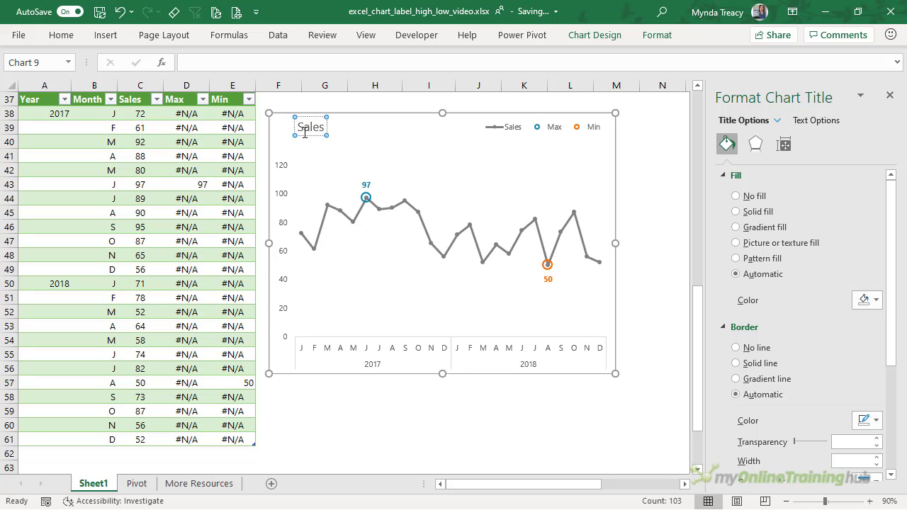
{"action": "left_click", "coordinate": [450, 170]}
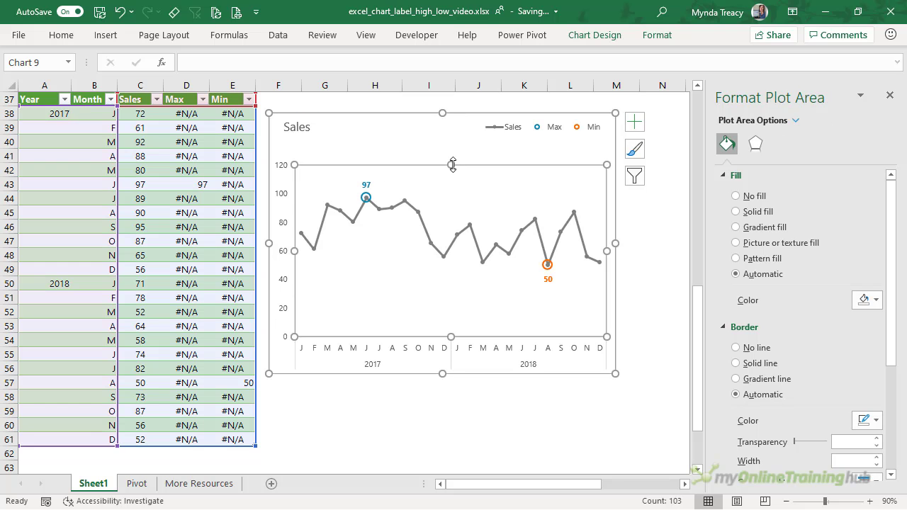
{"action": "left_click_drag", "start_coordinate": [449, 158], "coordinate": [450, 147]}
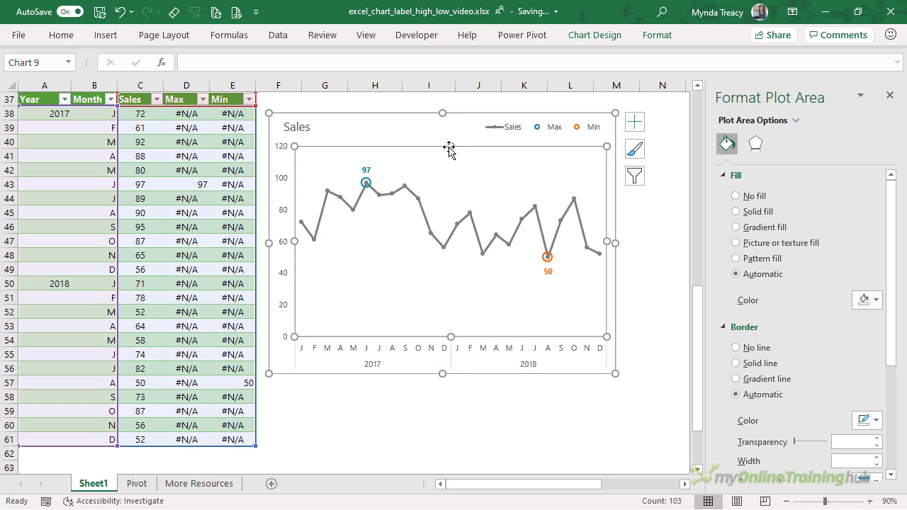
Step: Enter 100 in C46 and 45 in C61, then widen the plot area to the chart's right edge
{"action": "left_click", "coordinate": [139, 185]}
{"action": "left_click", "coordinate": [133, 229]}
{"action": "type", "text": "100"}
{"action": "key", "text": "Tab"}
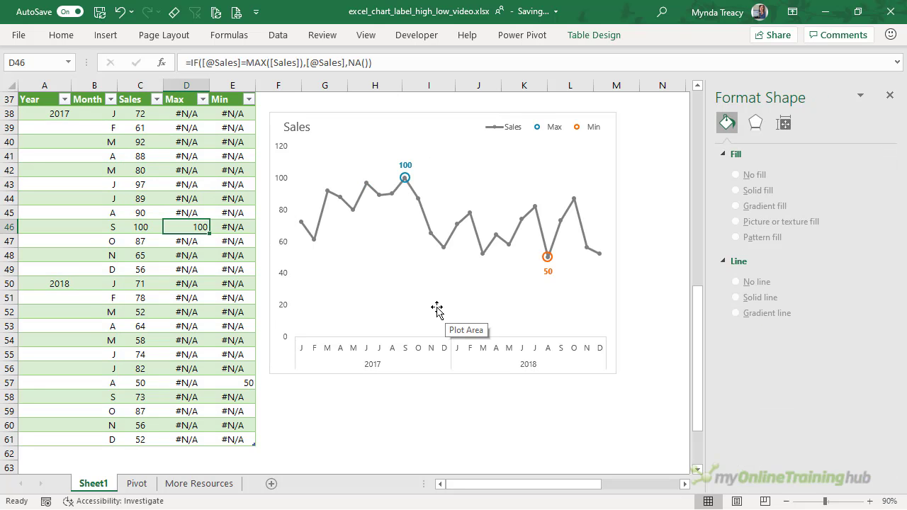
{"action": "left_click", "coordinate": [142, 442]}
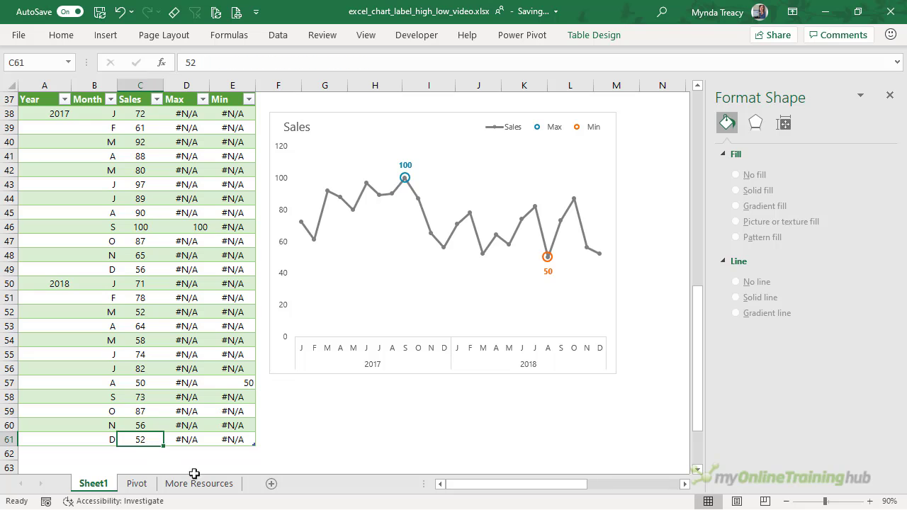
{"action": "type", "text": "45"}
{"action": "key", "text": "Tab"}
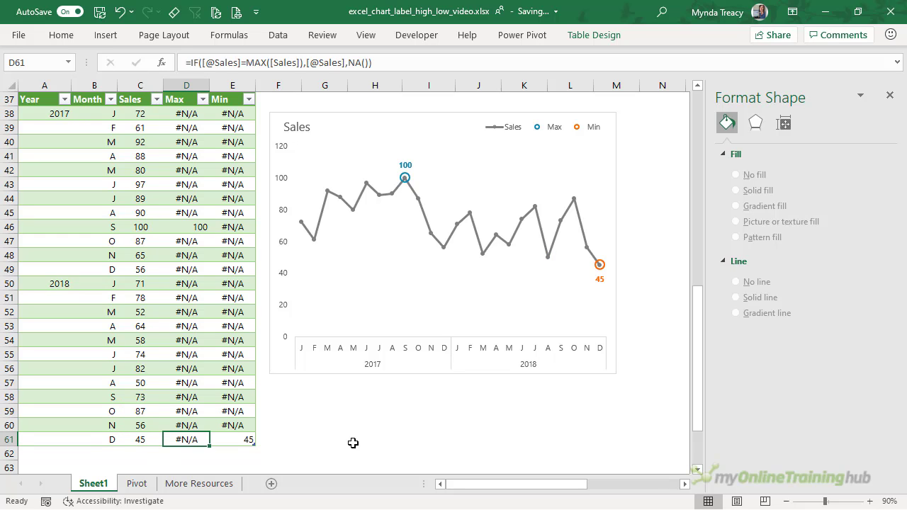
{"action": "left_click", "coordinate": [601, 217]}
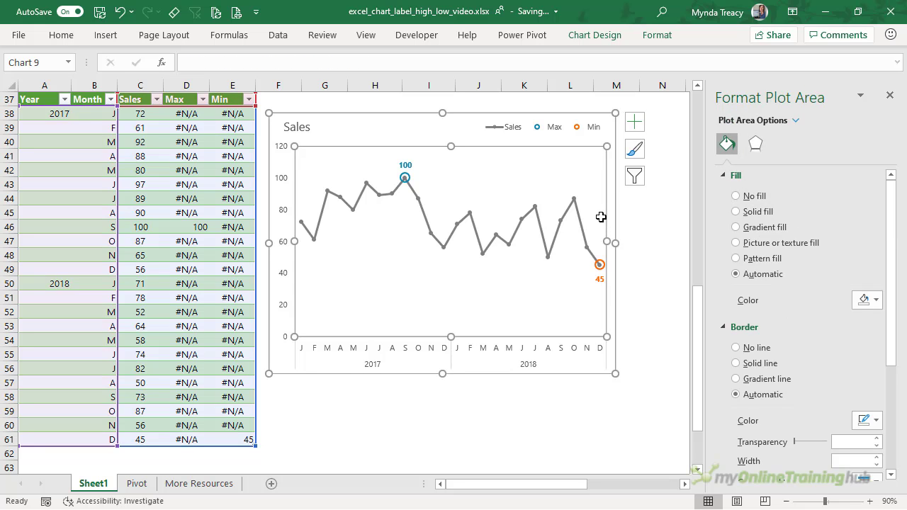
{"action": "left_click_drag", "start_coordinate": [614, 234], "coordinate": [662, 243]}
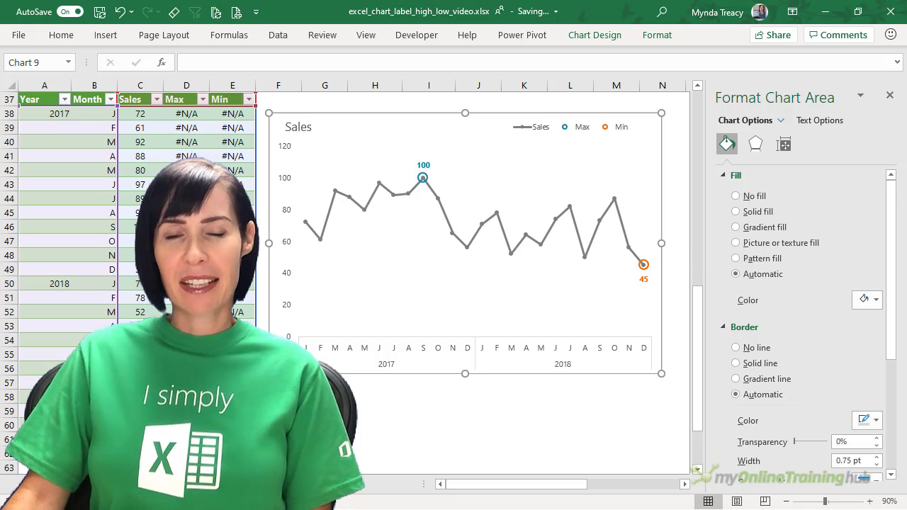